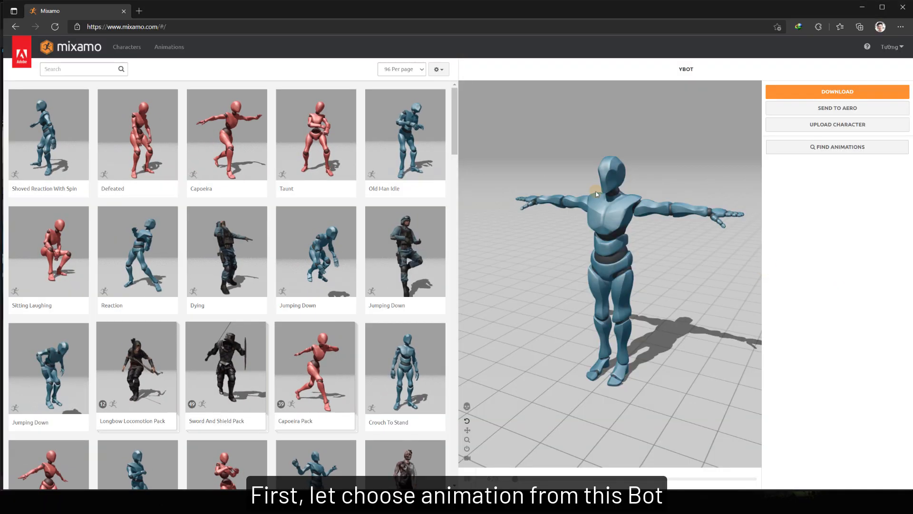
Browse Mixamo's animations, filter them to the Combat genre, and apply the Capoeira animation to YBot
{"action": "double_click", "coordinate": [692, 75]}
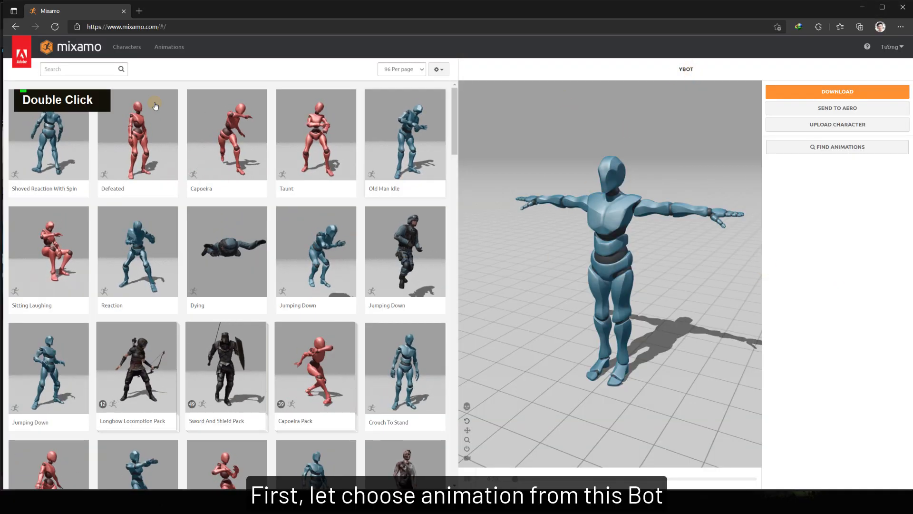
{"action": "left_click", "coordinate": [173, 49]}
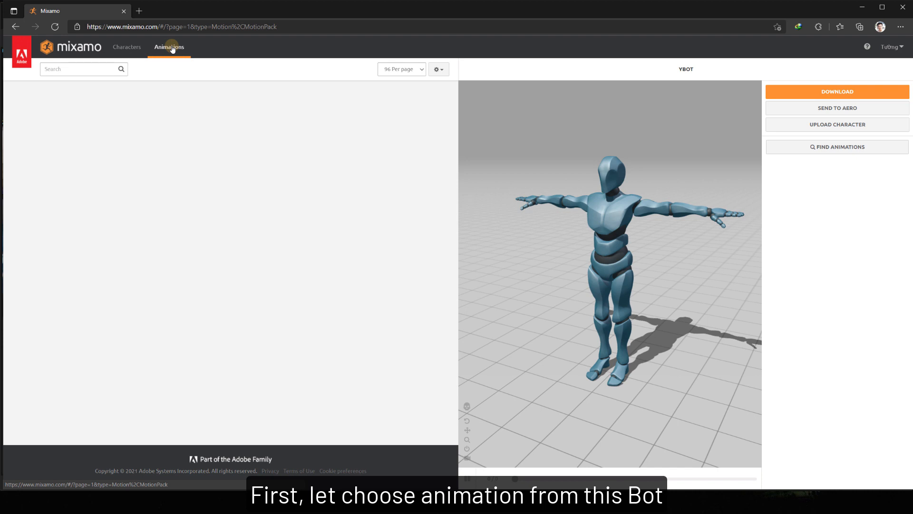
{"action": "left_click", "coordinate": [69, 68]}
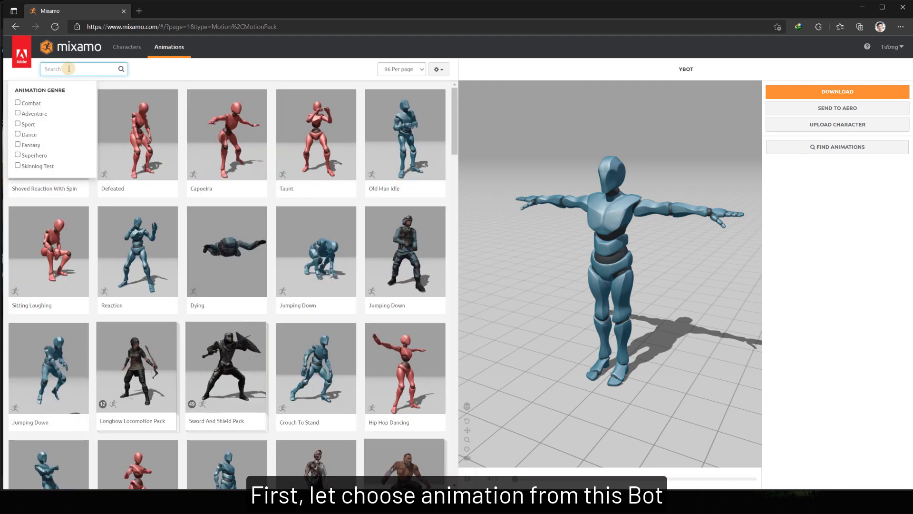
{"action": "left_click", "coordinate": [28, 103]}
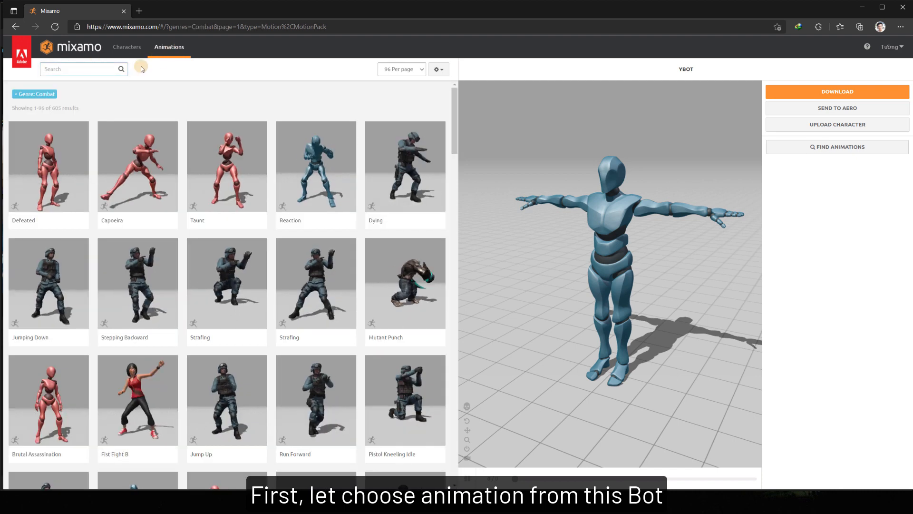
{"action": "left_click", "coordinate": [147, 199]}
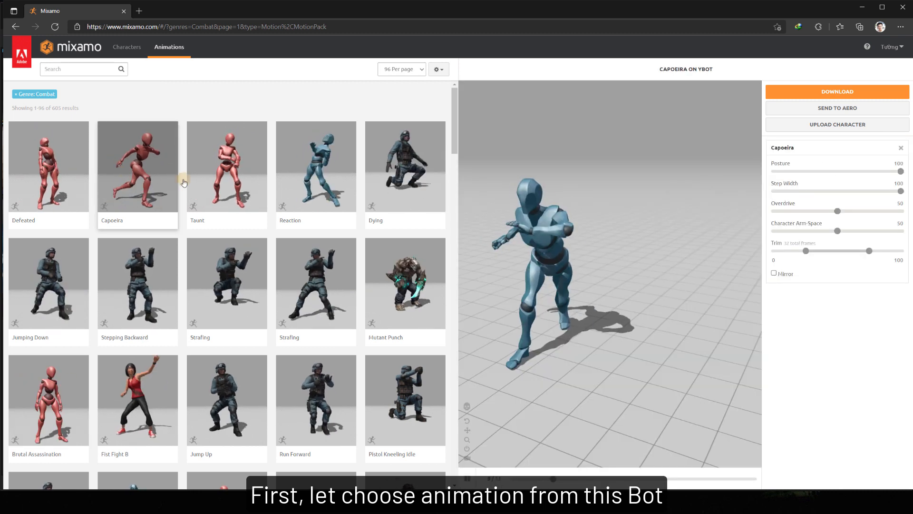
Set the Capoeira download's skin option to Without Skin and cancel the download settings
{"action": "left_click", "coordinate": [837, 91]}
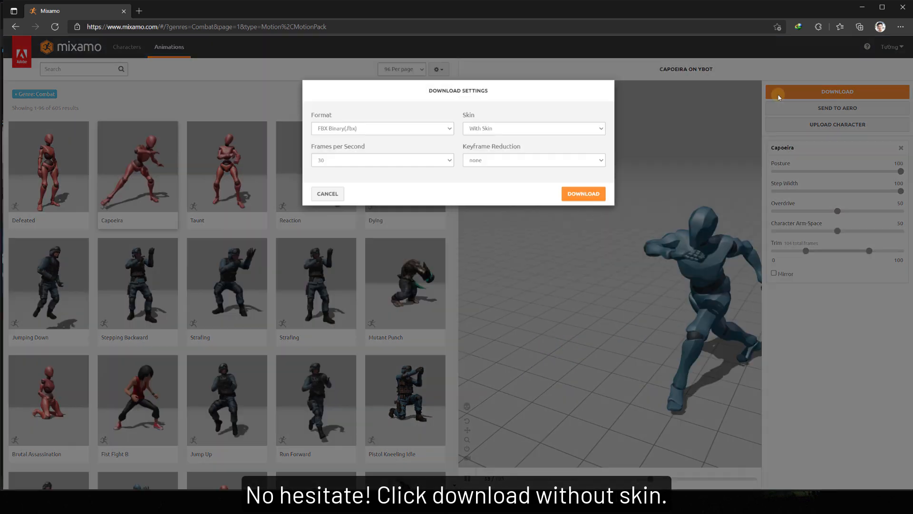
{"action": "left_click", "coordinate": [536, 128]}
{"action": "left_click", "coordinate": [532, 147]}
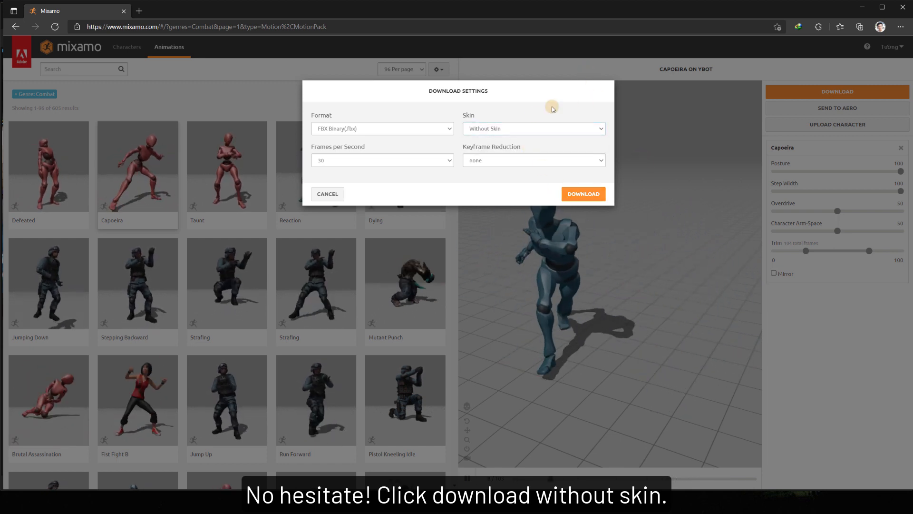
{"action": "left_click", "coordinate": [327, 195]}
{"action": "scroll", "coordinate": [450, 186], "scroll_direction": "down", "scroll_amount": 10}
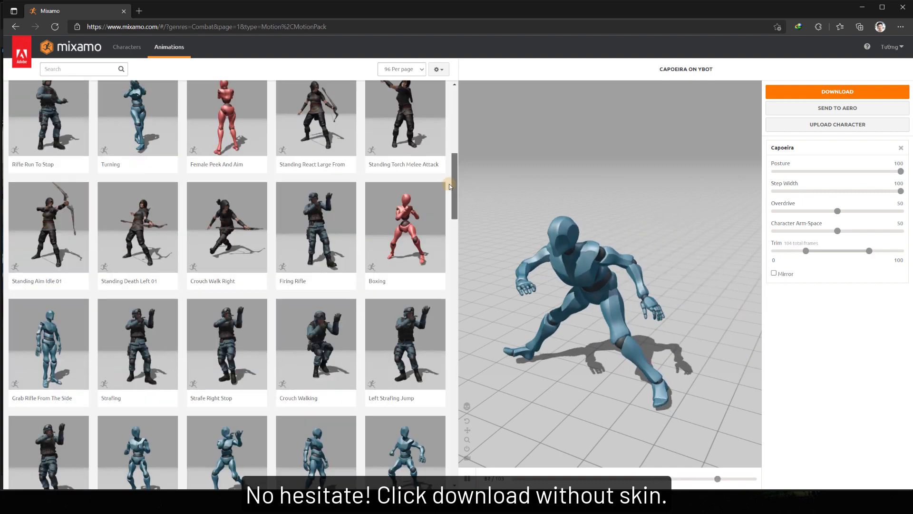
{"action": "left_click_drag", "start_coordinate": [450, 186], "coordinate": [464, 309]}
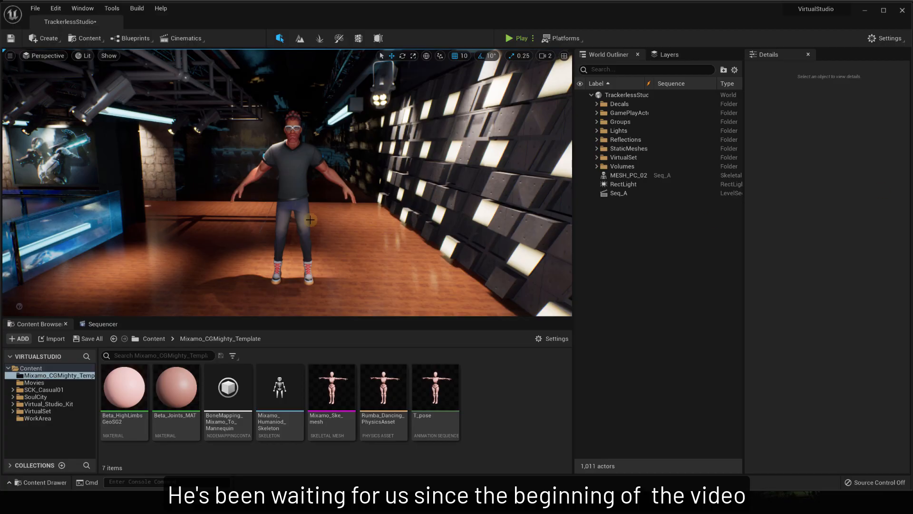
Switch to Unreal Editor, widen the content folder tree, and open the Mixamo_CGMighty_Template folder
{"action": "right_click_drag", "start_coordinate": [310, 220], "coordinate": [286, 232]}
{"action": "key", "text": "a"}
{"action": "key", "text": "w"}
{"action": "key", "text": "w"}
{"action": "key", "text": "d"}
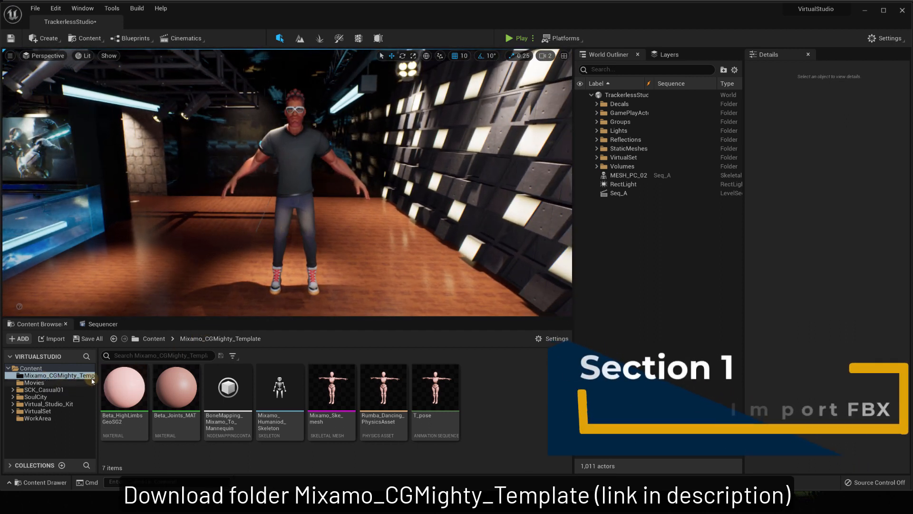
{"action": "left_click_drag", "start_coordinate": [98, 372], "coordinate": [138, 373]}
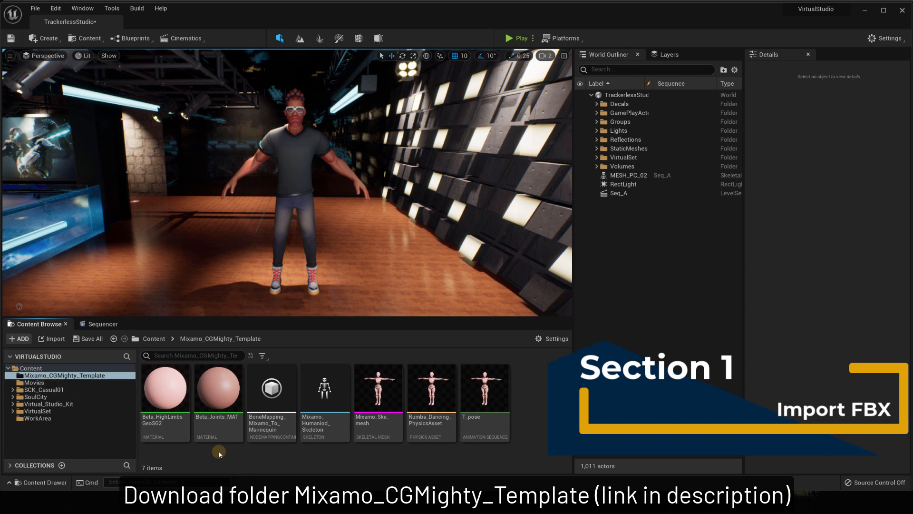
{"action": "double_click", "coordinate": [64, 375]}
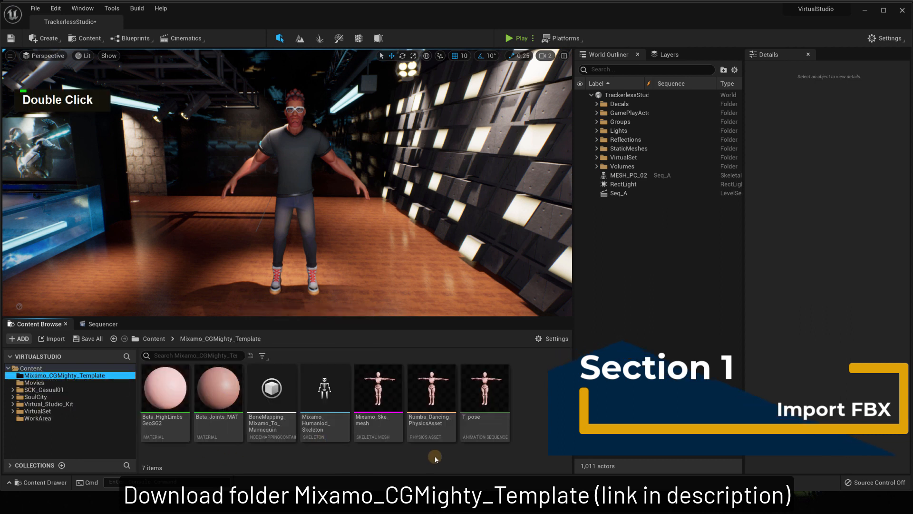
Create a folder named Animation inside Mixamo_CGMighty_Template and open it
{"action": "right_click", "coordinate": [529, 410]}
{"action": "left_click", "coordinate": [555, 142]}
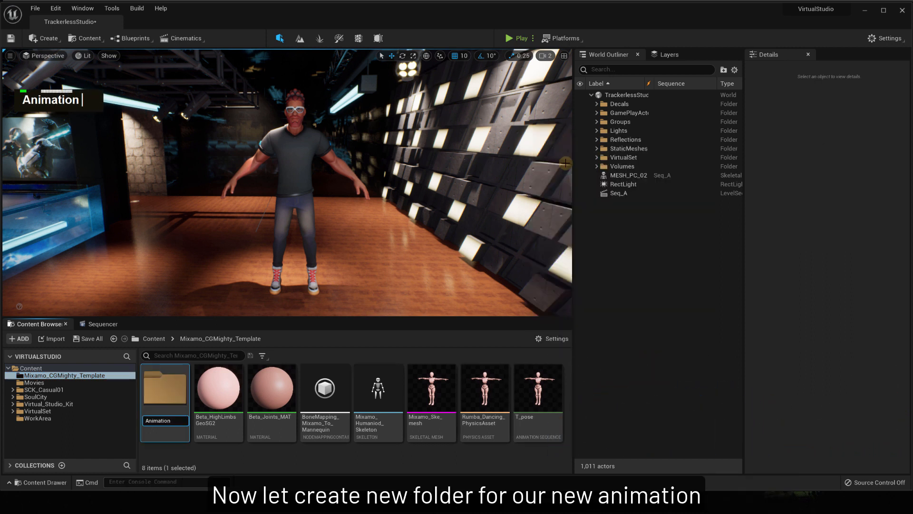
{"action": "double_click", "coordinate": [170, 393]}
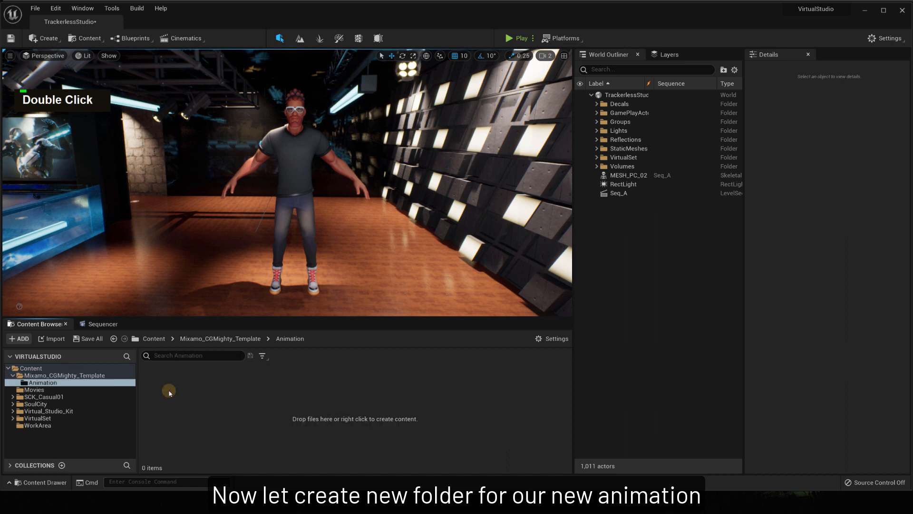
Start an import into the Animation folder and choose the Capoeira file from the Mixamo Combat Bot folder
{"action": "right_click", "coordinate": [200, 386]}
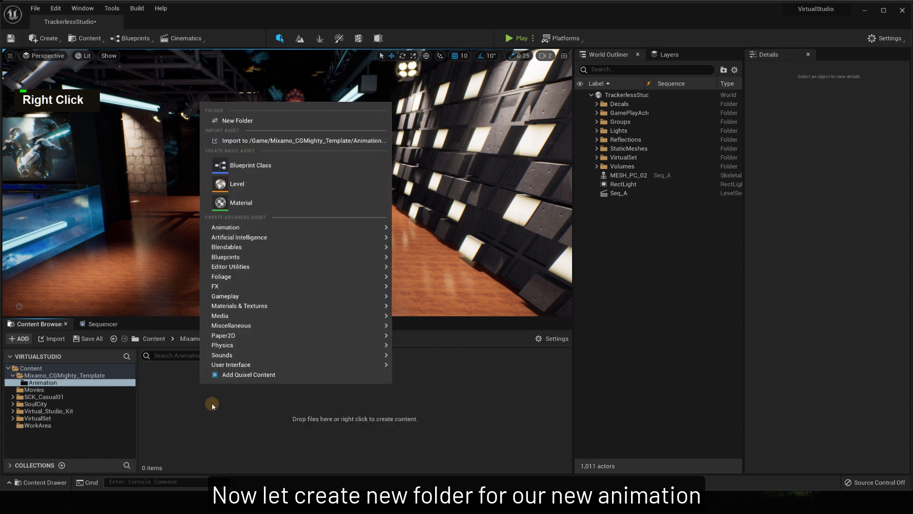
{"action": "double_click", "coordinate": [265, 141]}
{"action": "left_click_drag", "start_coordinate": [160, 12], "coordinate": [289, 76]}
{"action": "left_click", "coordinate": [239, 131]}
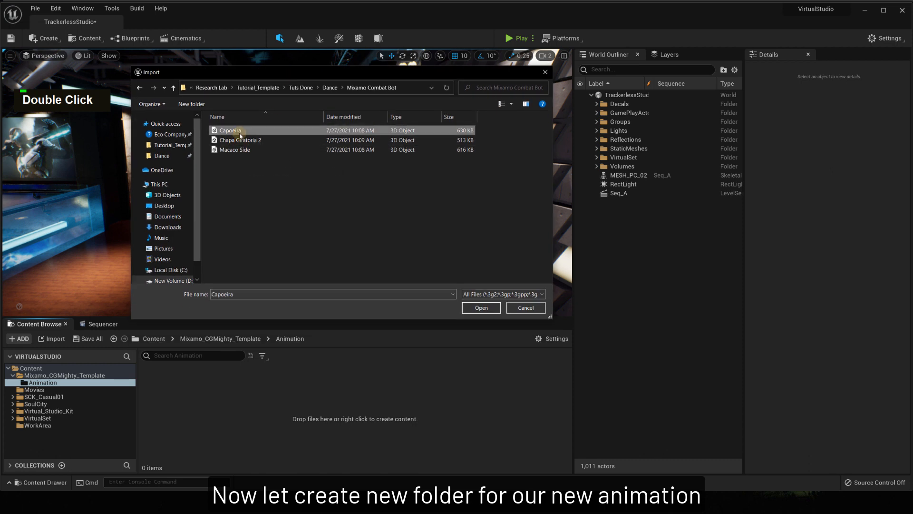
{"action": "left_click", "coordinate": [478, 308]}
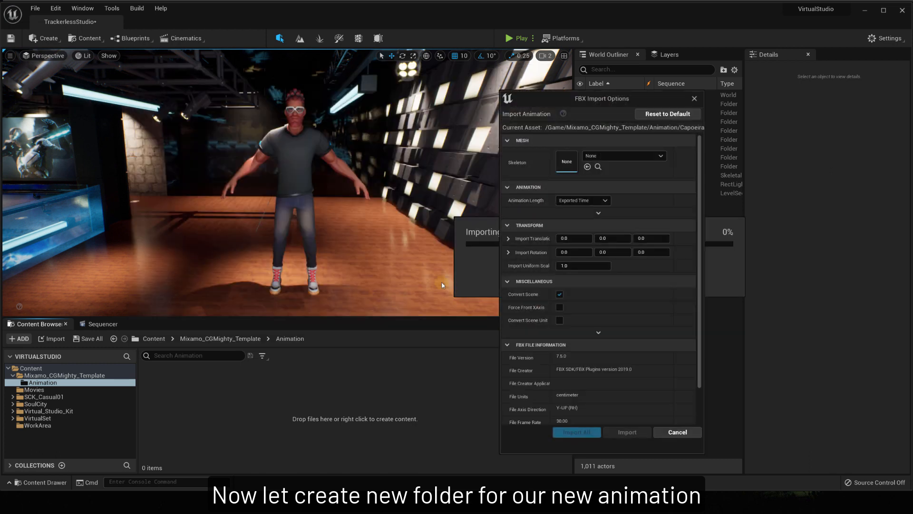
Assign Mixamo_Humaniod_Skeleton as the skeleton in the FBX import options and import everything
{"action": "left_click", "coordinate": [601, 157]}
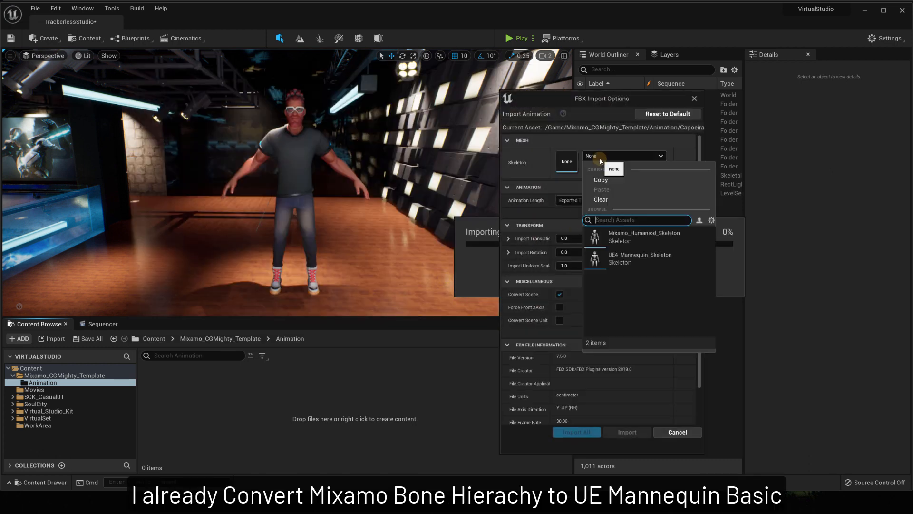
{"action": "left_click", "coordinate": [635, 240]}
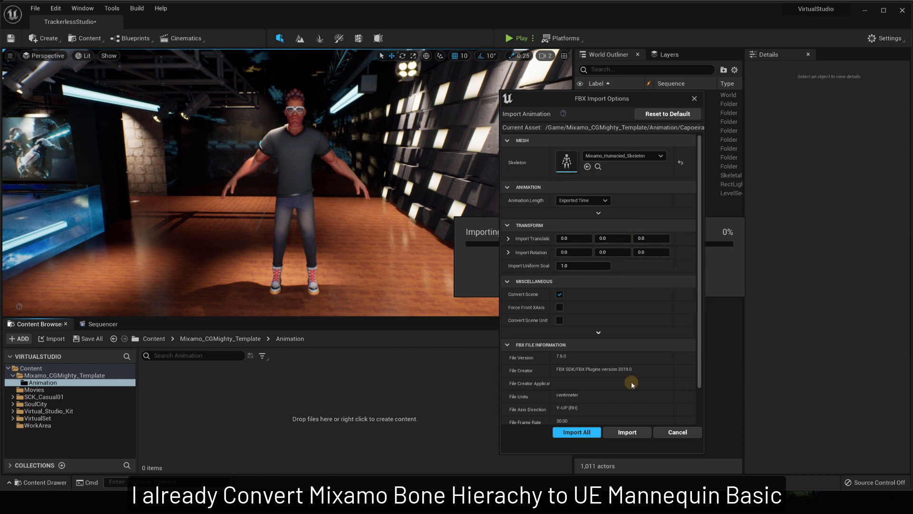
{"action": "left_click", "coordinate": [577, 432]}
{"action": "left_click", "coordinate": [246, 411]}
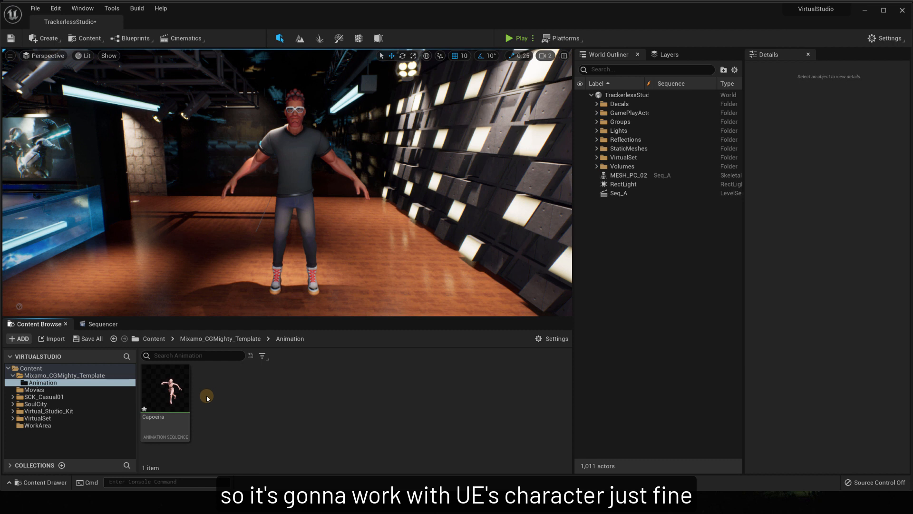
Try to duplicate and retarget the Capoeira animation to another skeleton
{"action": "right_click", "coordinate": [178, 388]}
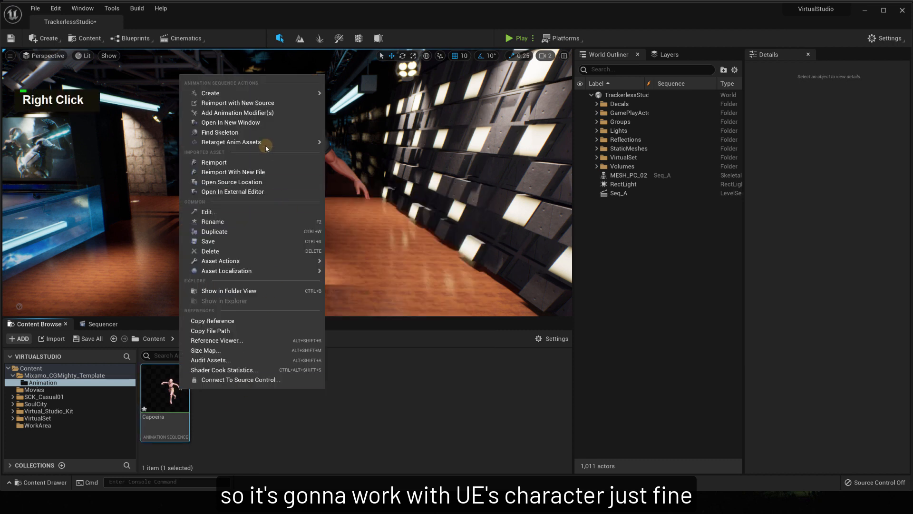
{"action": "left_click", "coordinate": [352, 142]}
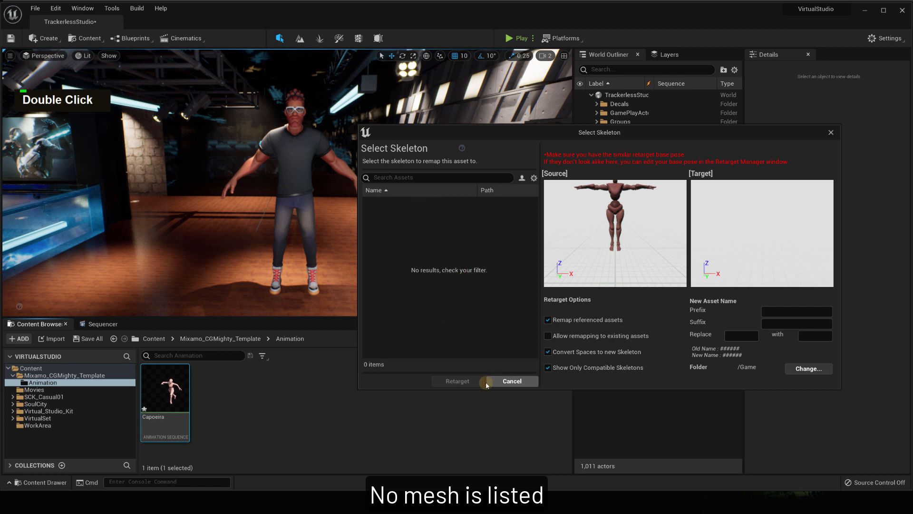
{"action": "left_click", "coordinate": [513, 381]}
{"action": "left_click", "coordinate": [207, 385]}
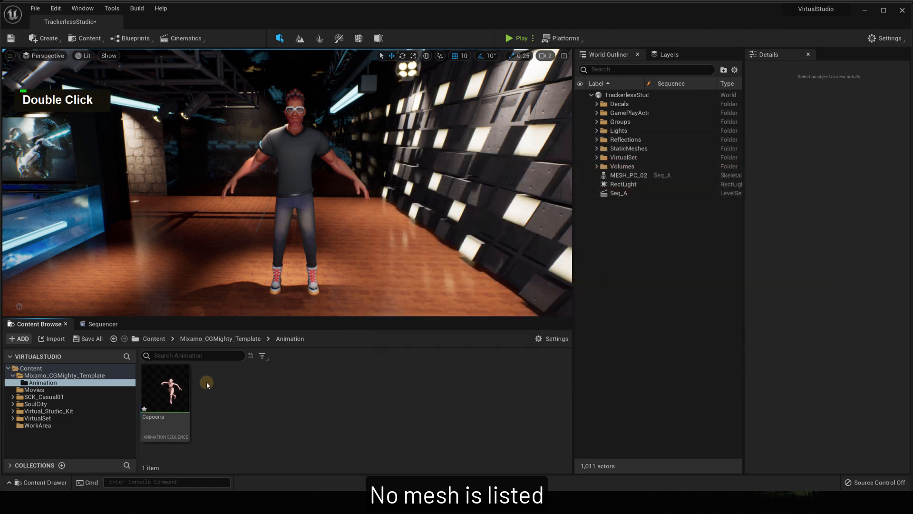
Locate the MESH_PC_02 actor's skeletal mesh asset, find the skeleton it uses, and open UE4_Mannequin_Skeleton
{"action": "left_click", "coordinate": [47, 397]}
{"action": "left_click", "coordinate": [623, 176]}
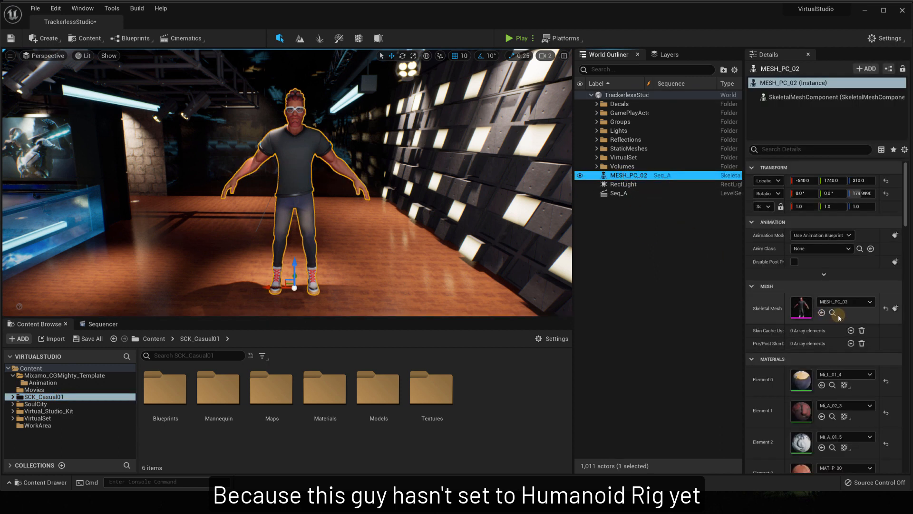
{"action": "left_click", "coordinate": [831, 313]}
{"action": "right_click", "coordinate": [324, 387]}
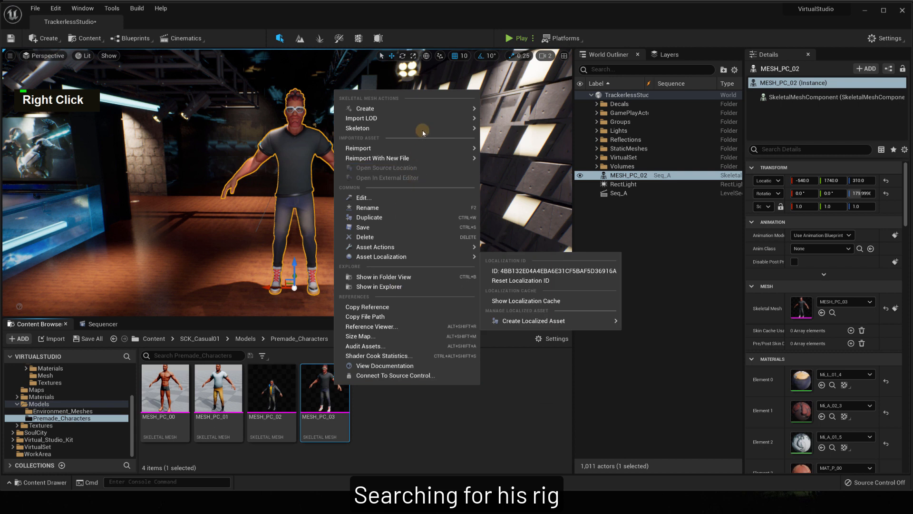
{"action": "mouse_move", "coordinate": [430, 128]}
{"action": "left_click", "coordinate": [529, 162]}
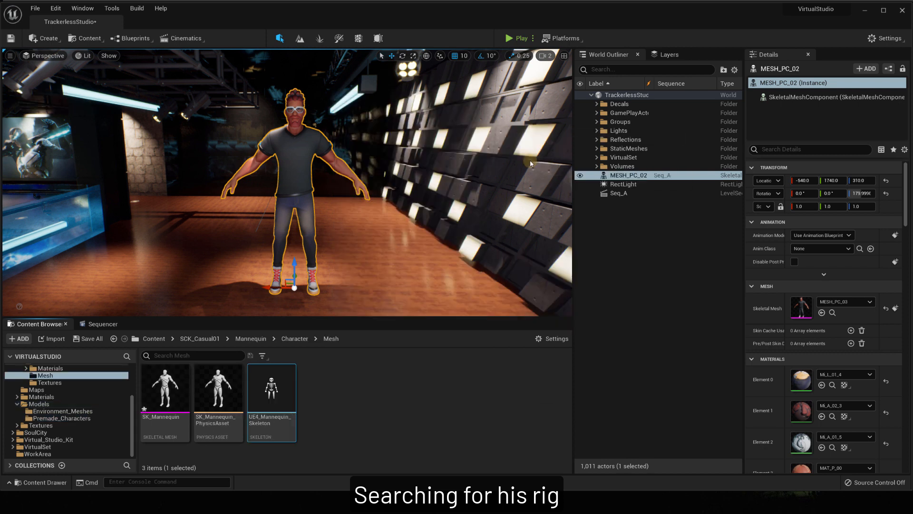
{"action": "double_click", "coordinate": [270, 403]}
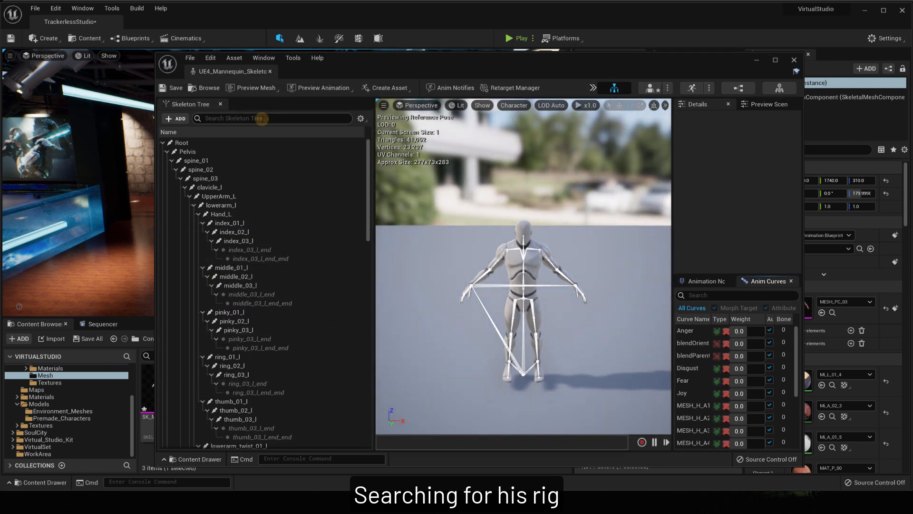
Set UE4_Mannequin_Skeleton's retarget rig to Humanoid, check the bone mapping, save the skeleton and close its editor
{"action": "left_click", "coordinate": [515, 88]}
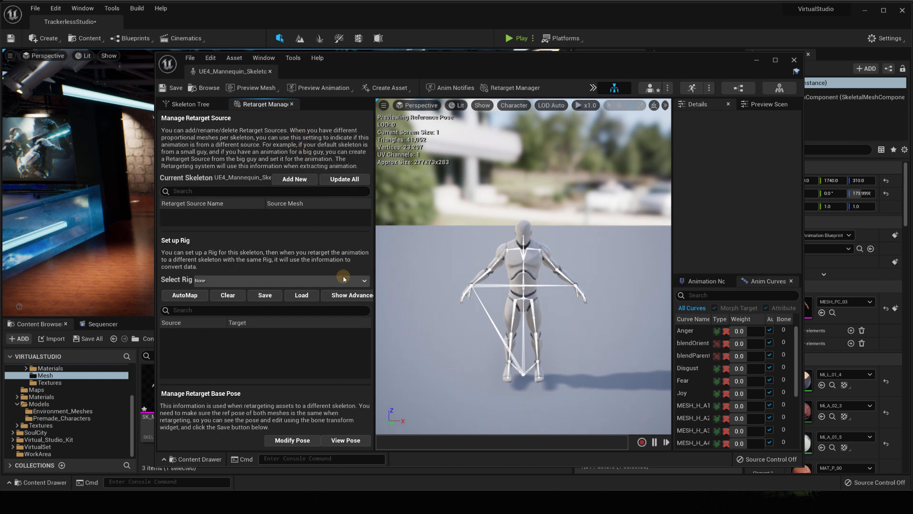
{"action": "left_click", "coordinate": [315, 280]}
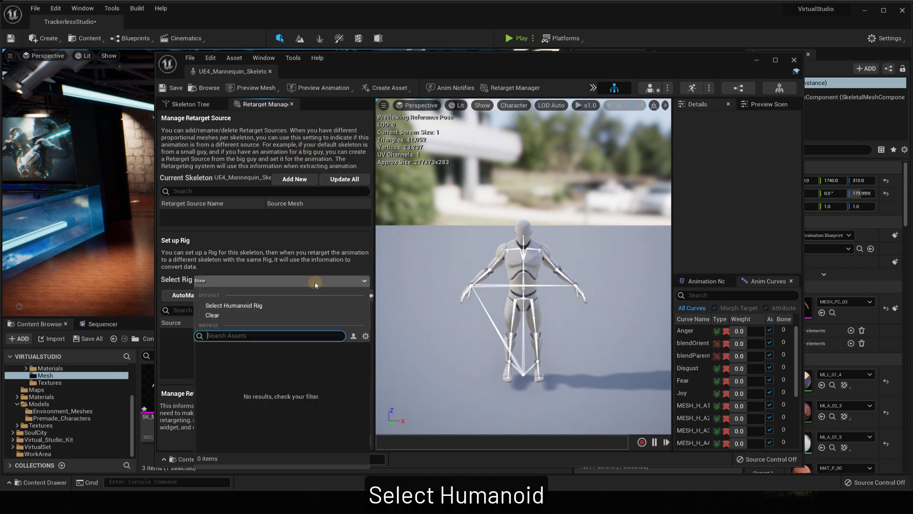
{"action": "left_click", "coordinate": [294, 306]}
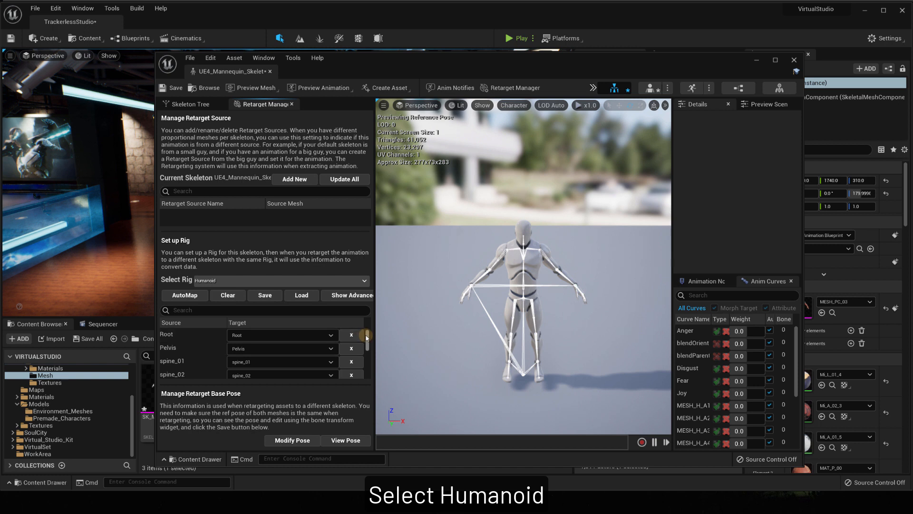
{"action": "left_click_drag", "start_coordinate": [367, 336], "coordinate": [370, 376]}
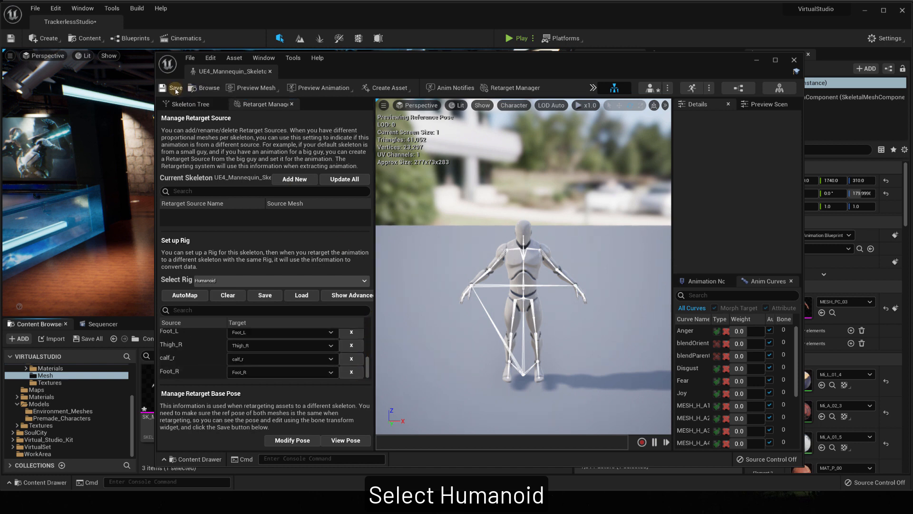
{"action": "left_click", "coordinate": [795, 59]}
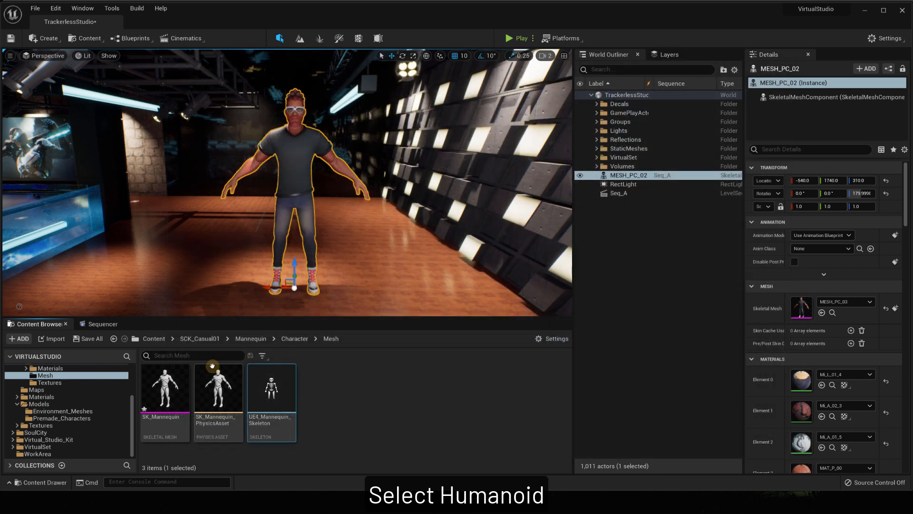
Duplicate and retarget the Capoeira animation in the Mixamo_CGMighty_Template Animation folder to UE4_Mannequin_Skeleton, saving the copy in the Content folder
{"action": "scroll", "coordinate": [72, 391], "scroll_direction": "up", "scroll_amount": 3}
{"action": "left_click", "coordinate": [43, 382]}
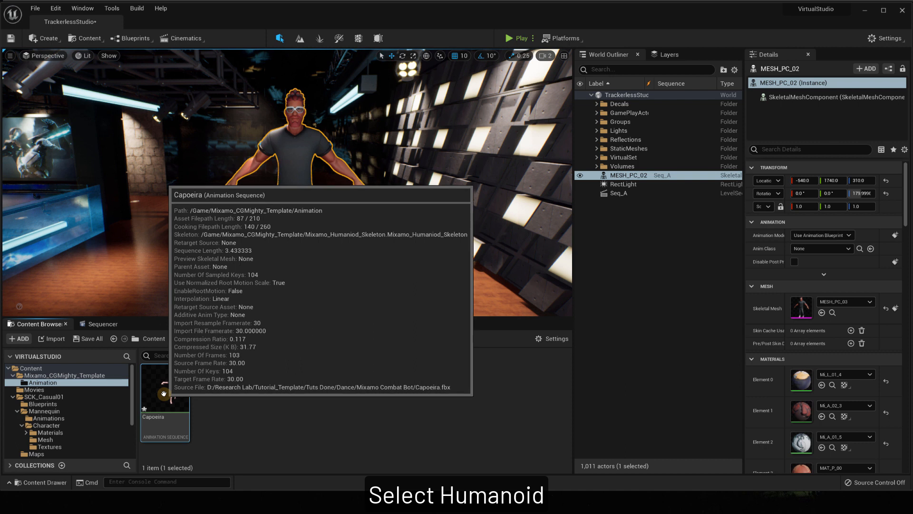
{"action": "double_click", "coordinate": [165, 397]}
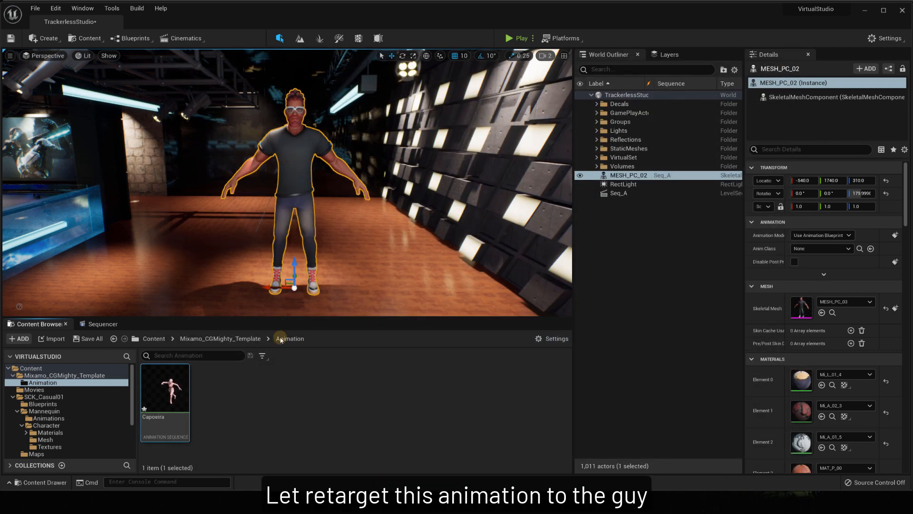
{"action": "right_click", "coordinate": [169, 387]}
{"action": "mouse_move", "coordinate": [249, 141]}
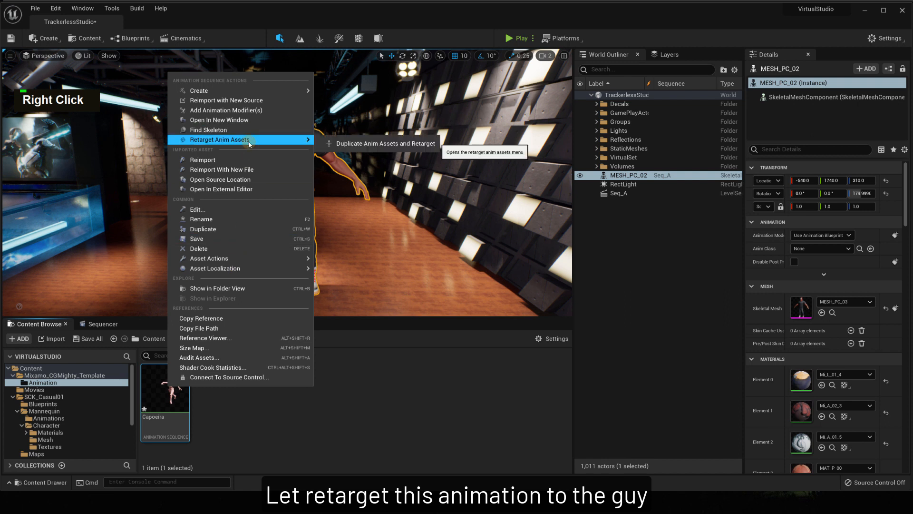
{"action": "left_click", "coordinate": [385, 143]}
{"action": "left_click", "coordinate": [402, 201]}
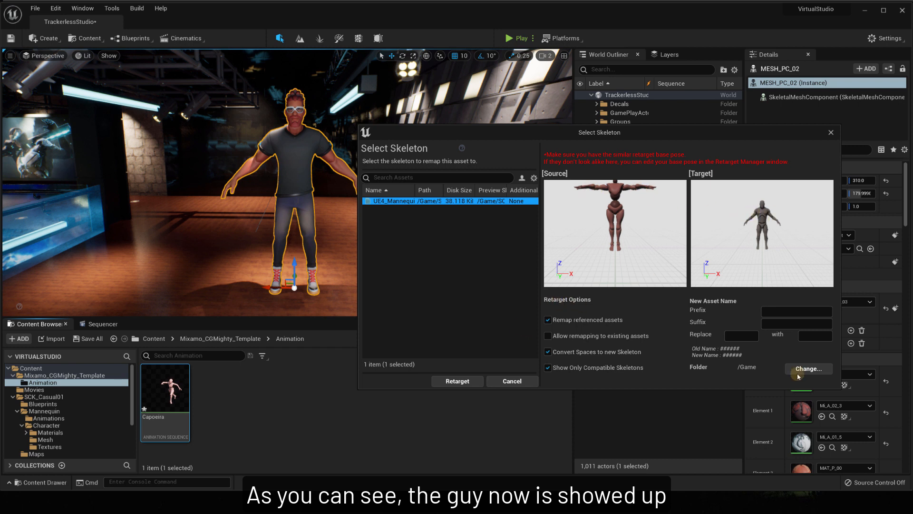
{"action": "left_click", "coordinate": [816, 368]}
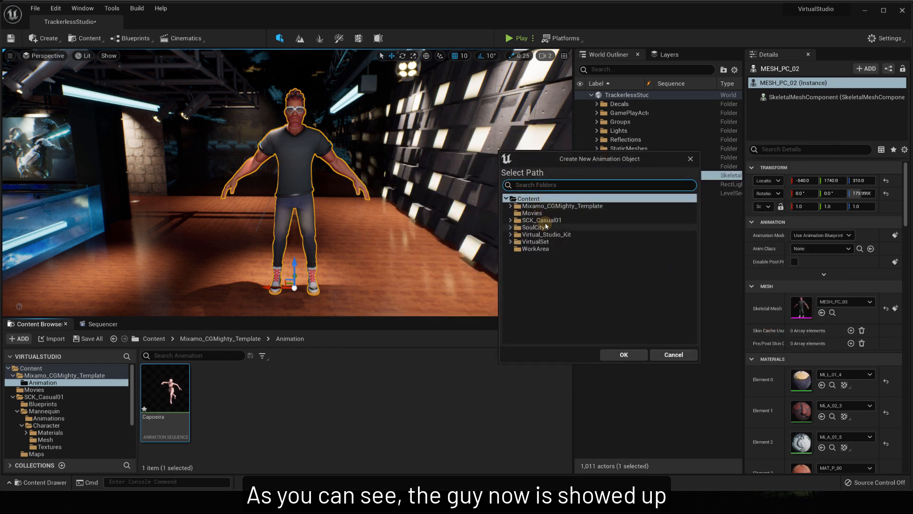
{"action": "left_click", "coordinate": [624, 355]}
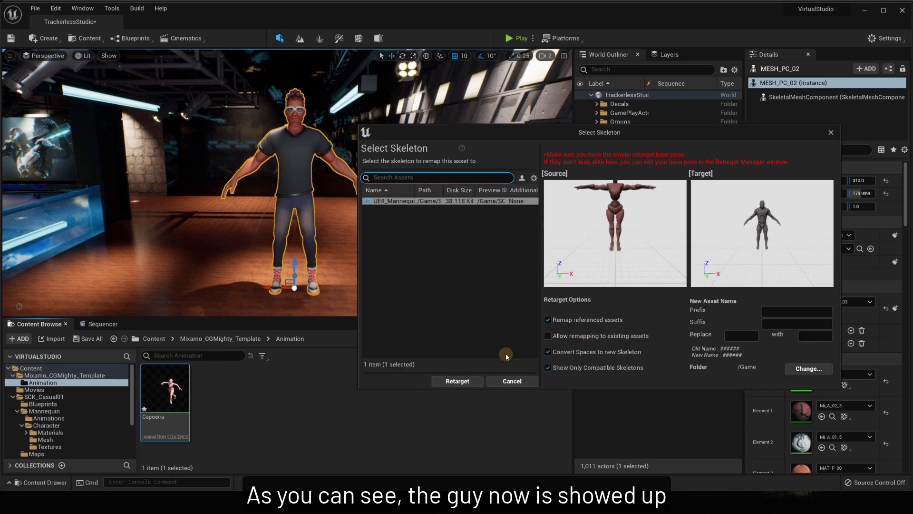
{"action": "left_click", "coordinate": [458, 381]}
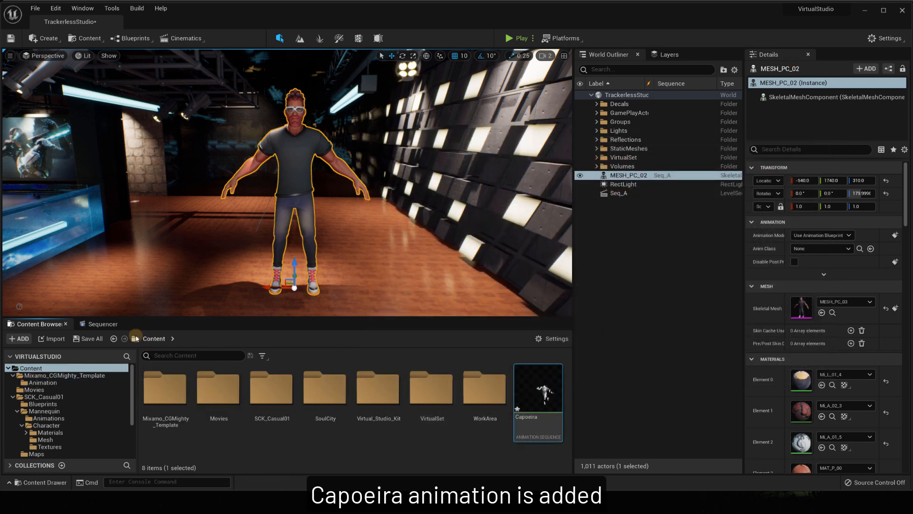
Add the retargeted Capoeira animation to MESH_PC_02's Animation track in Sequencer, starting at frame 0
{"action": "left_click", "coordinate": [103, 324]}
{"action": "left_click", "coordinate": [66, 378]}
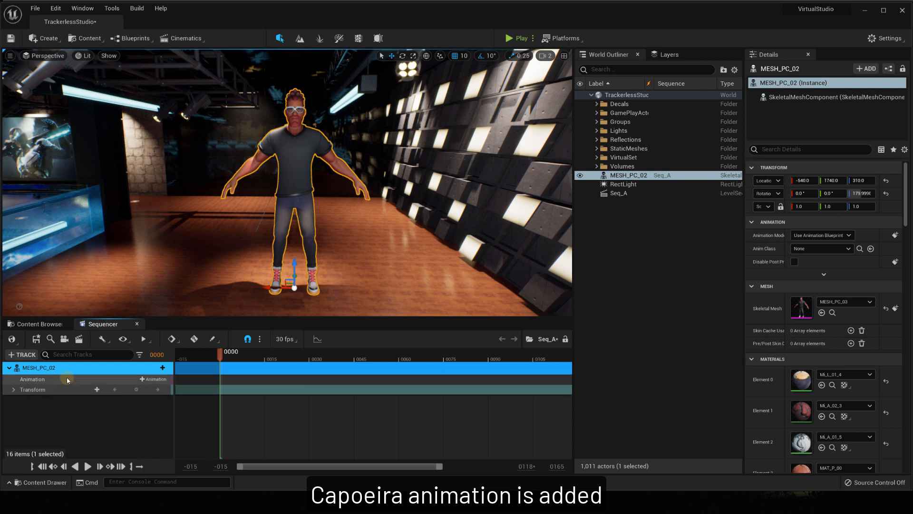
{"action": "left_click", "coordinate": [152, 379]}
{"action": "left_click", "coordinate": [191, 282]}
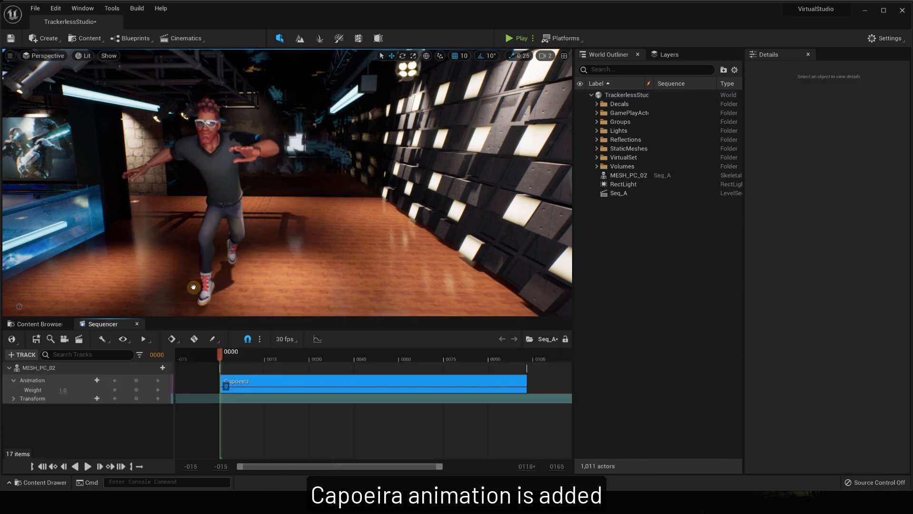
Play the Capoeira animation, stop around frame 38 and examine the character's hands up close
{"action": "key", "text": "space"}
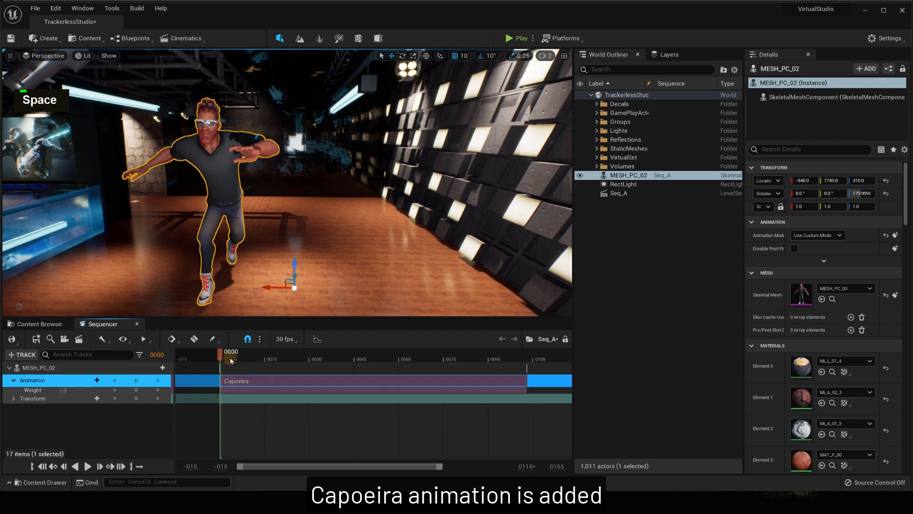
{"action": "key", "text": "space"}
{"action": "key", "text": "space"}
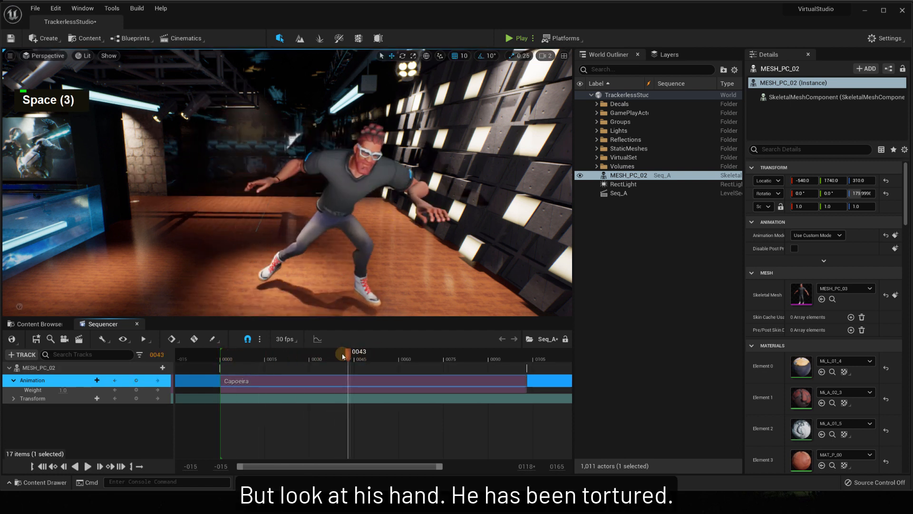
{"action": "left_click_drag", "start_coordinate": [347, 356], "coordinate": [335, 357]}
{"action": "key", "text": "d"}
{"action": "key", "text": "w"}
{"action": "key", "text": "d"}
{"action": "key", "text": "w"}
{"action": "key", "text": "d"}
{"action": "key", "text": "w"}
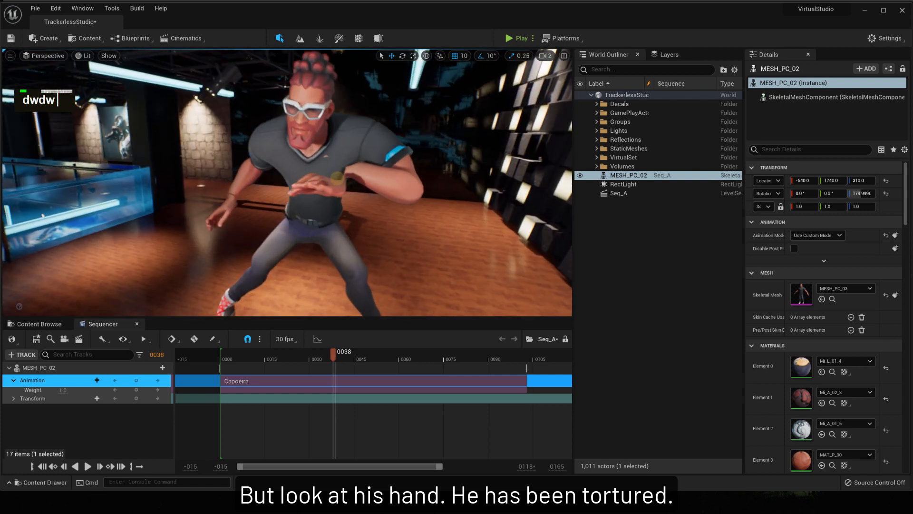
{"action": "key", "text": "s"}
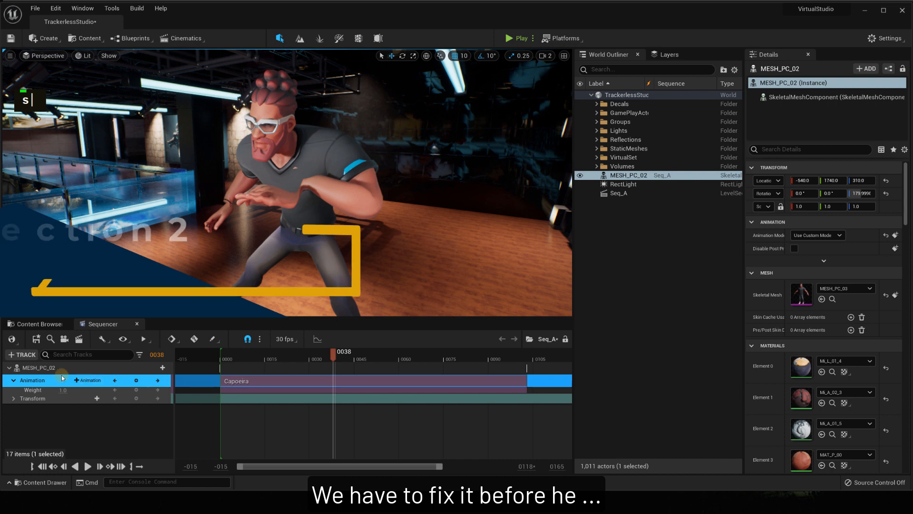
Locate MESH_PC_02's skeletal mesh asset, find its skeleton and open UE4_Mannequin_Skeleton
{"action": "left_click", "coordinate": [42, 324]}
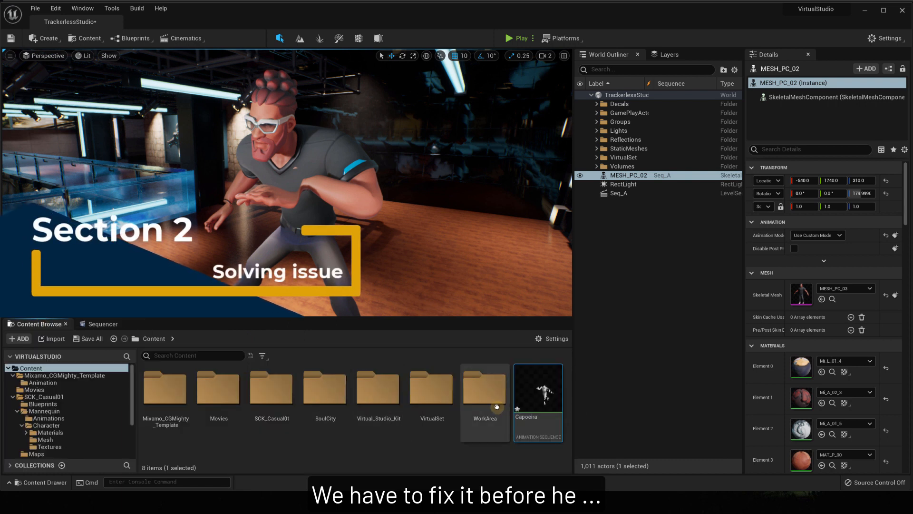
{"action": "right_click", "coordinate": [653, 175]}
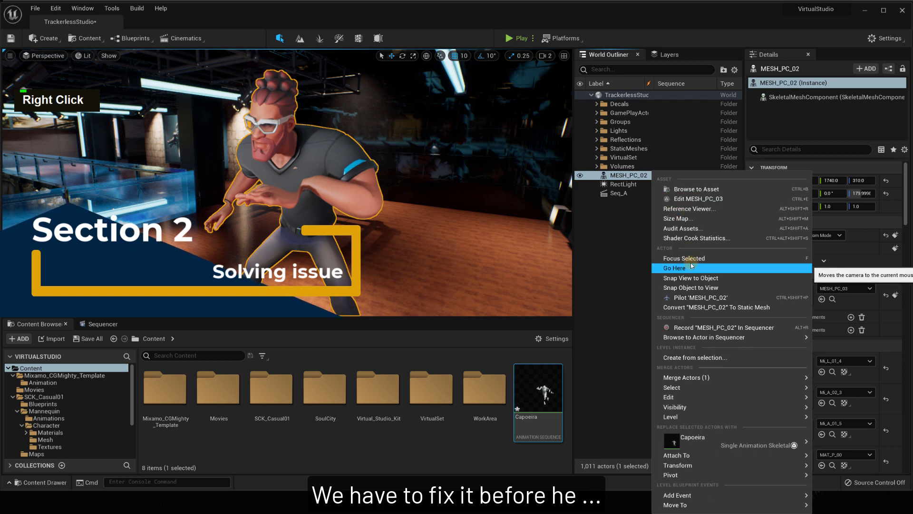
{"action": "left_click", "coordinate": [636, 234]}
{"action": "left_click", "coordinate": [656, 175]}
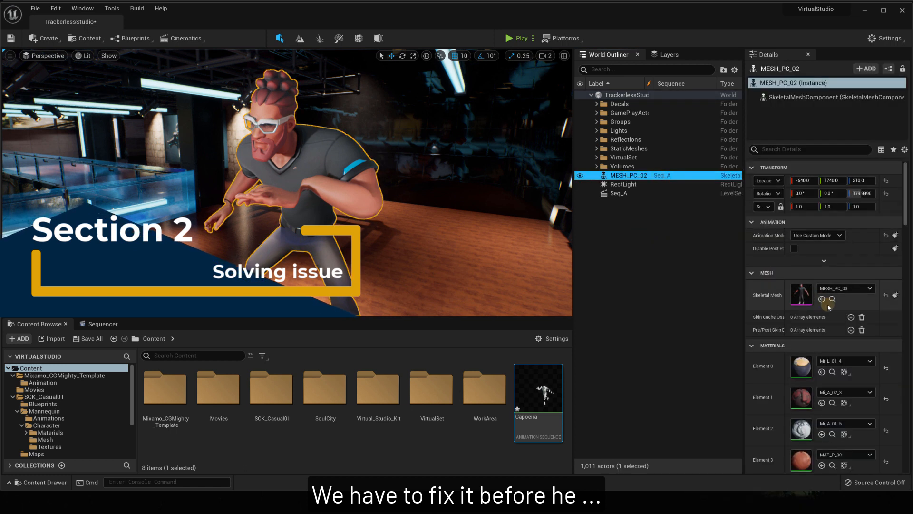
{"action": "left_click", "coordinate": [833, 299]}
{"action": "right_click", "coordinate": [336, 366]}
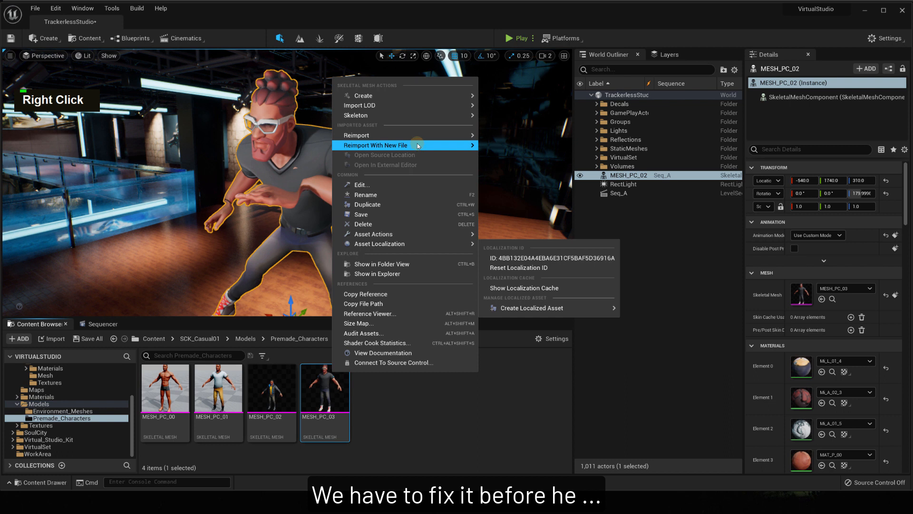
{"action": "mouse_move", "coordinate": [471, 115]}
{"action": "left_click", "coordinate": [518, 148]}
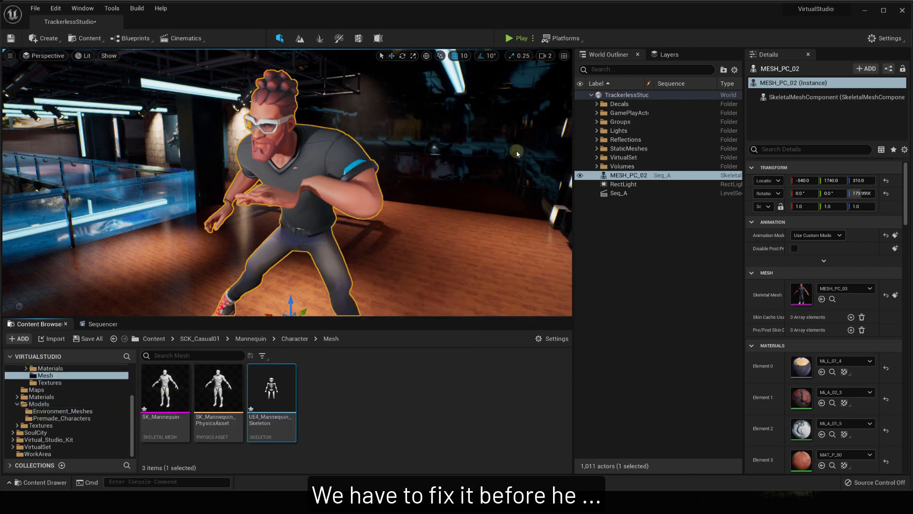
{"action": "double_click", "coordinate": [252, 396]}
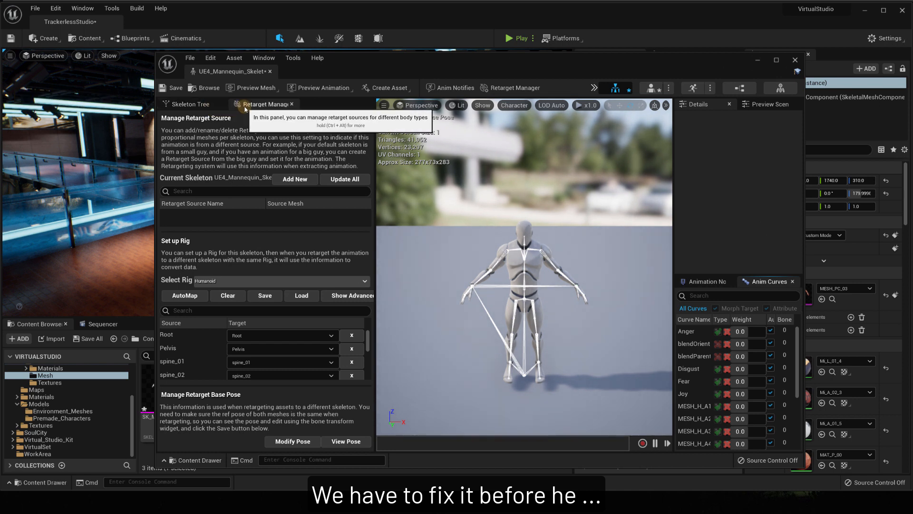
Show the retargeting options for the bones in the skeleton tree
{"action": "left_click", "coordinate": [196, 105]}
{"action": "left_click", "coordinate": [246, 145]}
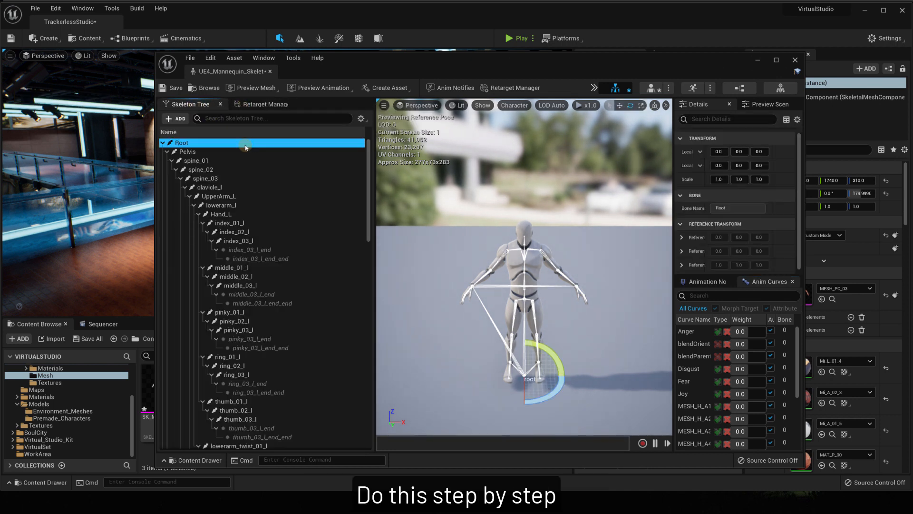
{"action": "left_click", "coordinate": [361, 119]}
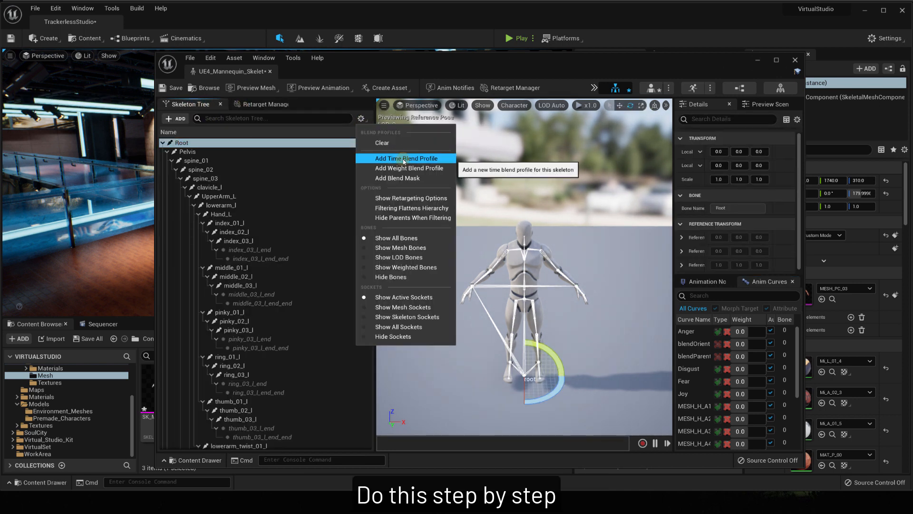
{"action": "left_click", "coordinate": [417, 201]}
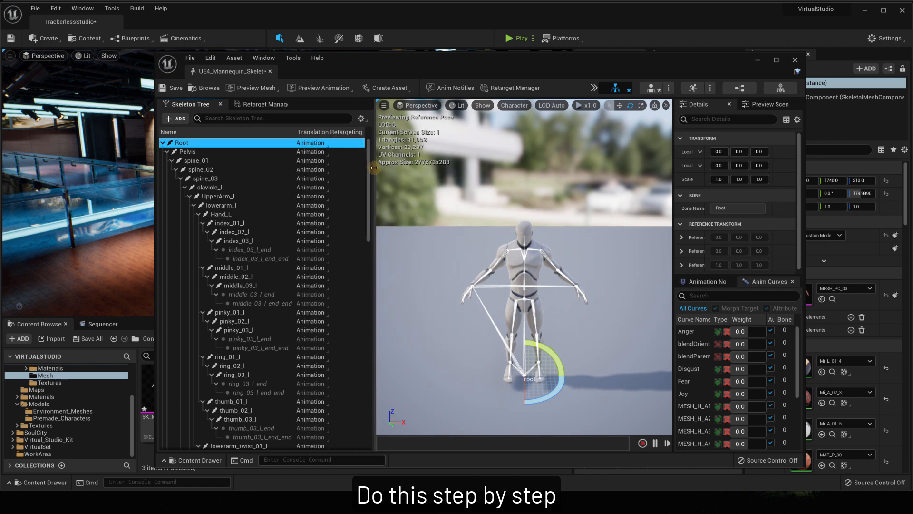
Recursively set translation retargeting to Skeleton from the Root bone, with Root itself on Animation Scaled, and close the saved skeleton
{"action": "left_click", "coordinate": [318, 144]}
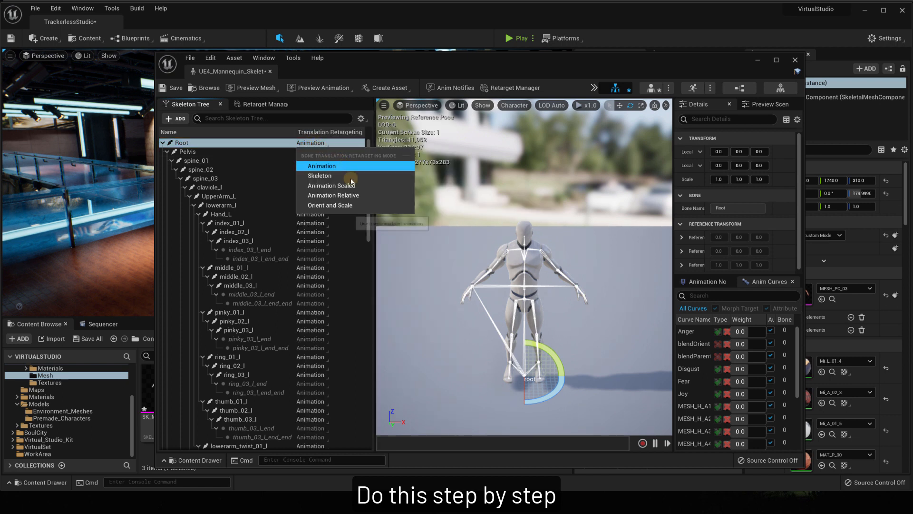
{"action": "left_click", "coordinate": [363, 187]}
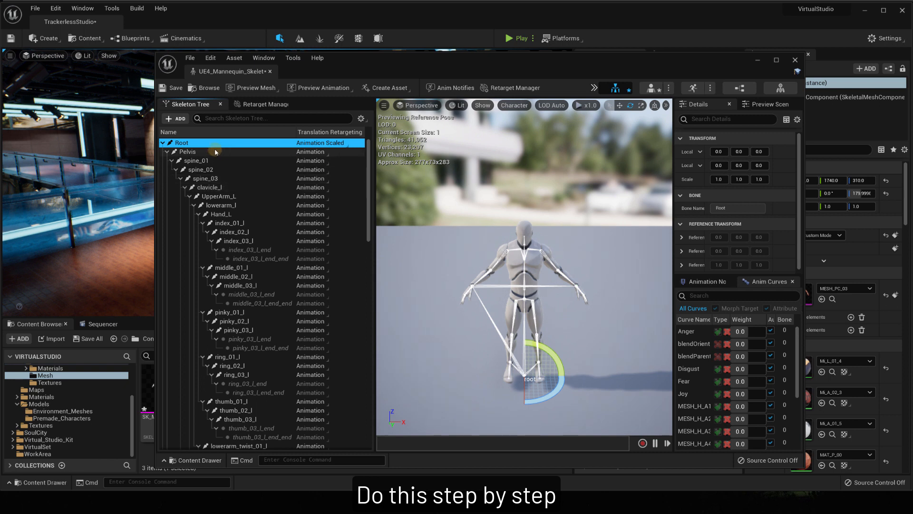
{"action": "right_click", "coordinate": [184, 143]}
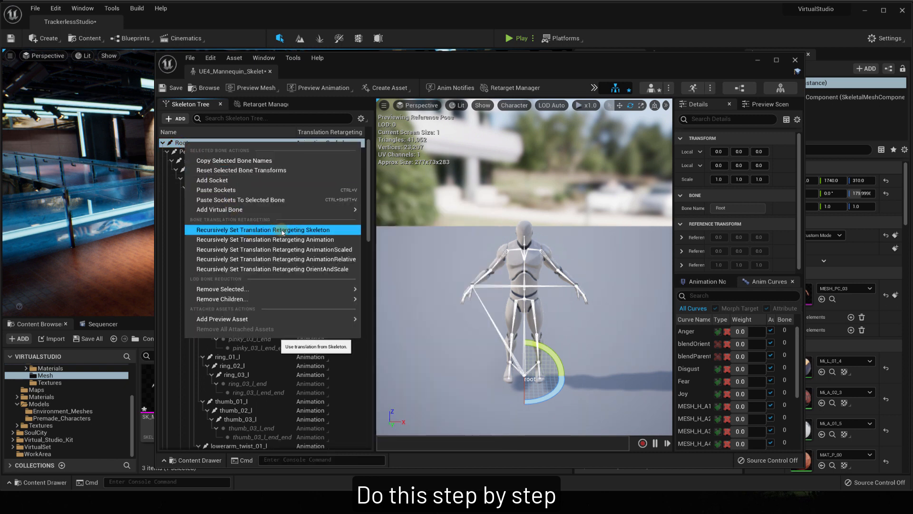
{"action": "left_click", "coordinate": [333, 231]}
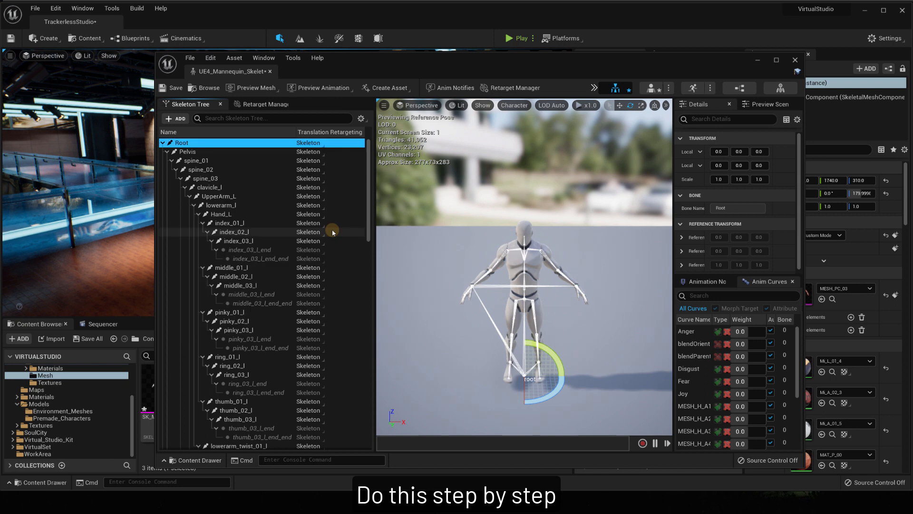
{"action": "left_click", "coordinate": [319, 144]}
{"action": "left_click", "coordinate": [354, 181]}
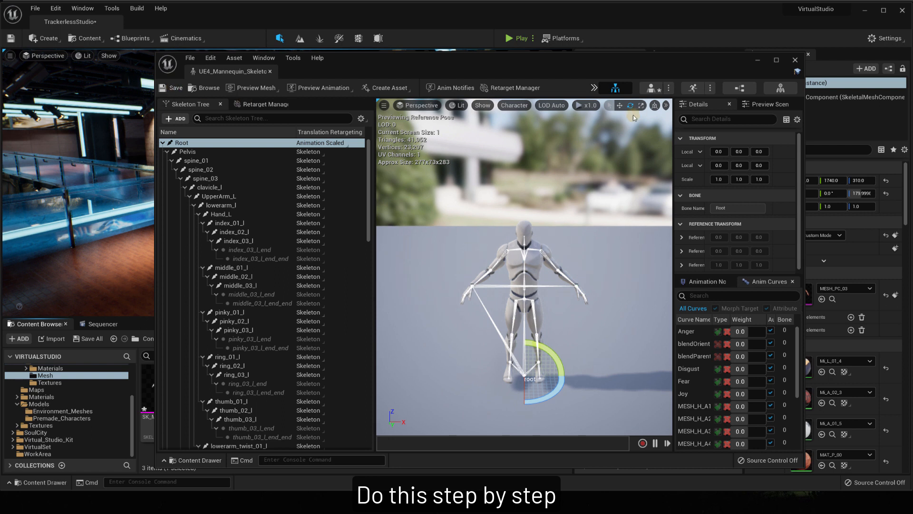
{"action": "left_click", "coordinate": [794, 61]}
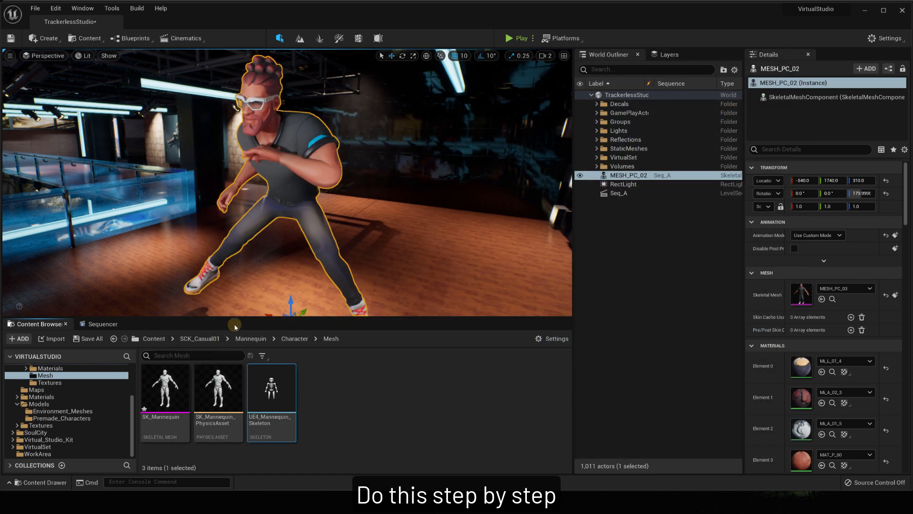
Inspect the character's hands in the viewport and replay the Capoeira animation from the start in Sequencer
{"action": "left_click", "coordinate": [100, 324]}
{"action": "key", "text": "w"}
{"action": "key", "text": "w"}
{"action": "right_click_drag", "start_coordinate": [241, 170], "coordinate": [242, 170]}
{"action": "key", "text": "w"}
{"action": "key", "text": "s"}
{"action": "key", "text": "a"}
{"action": "key", "text": "s"}
{"action": "key", "text": "s"}
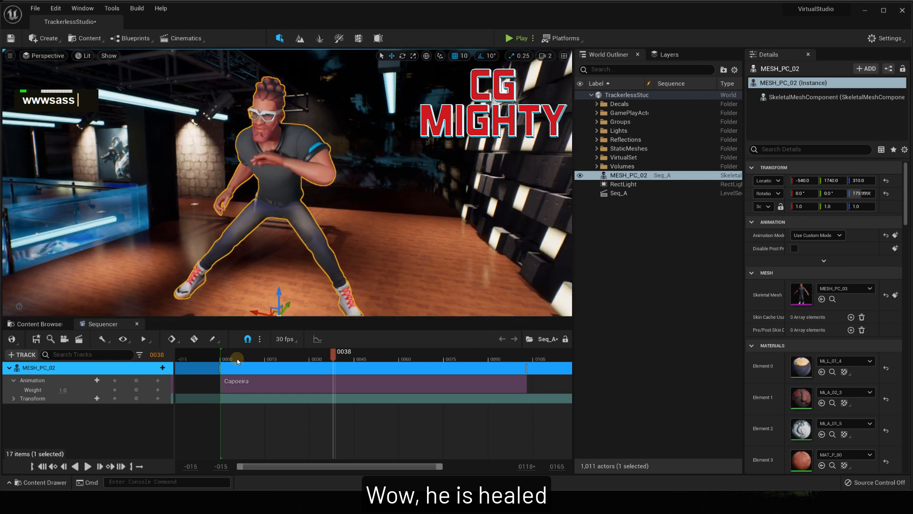
{"action": "left_click", "coordinate": [225, 358]}
{"action": "key", "text": "space"}
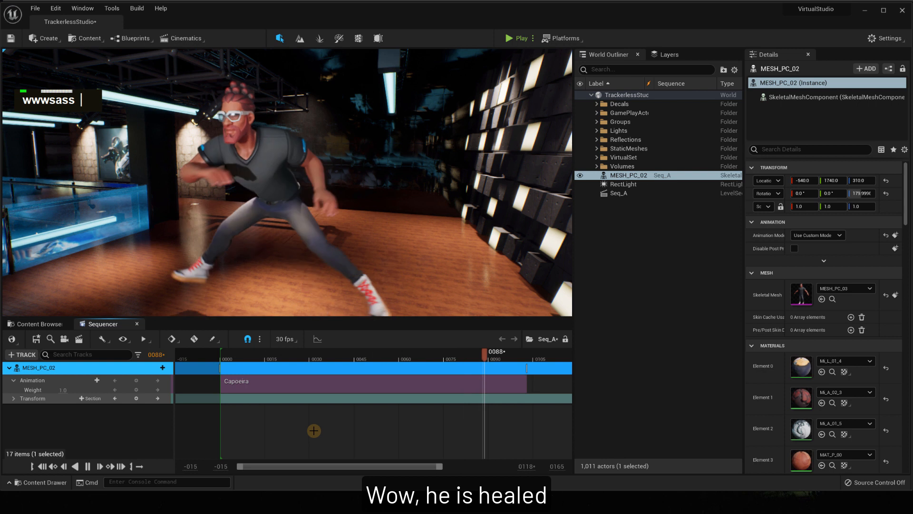
Stop playback and move the Sequencer playhead to frame 103 at the end of the Capoeira section
{"action": "left_click", "coordinate": [299, 359]}
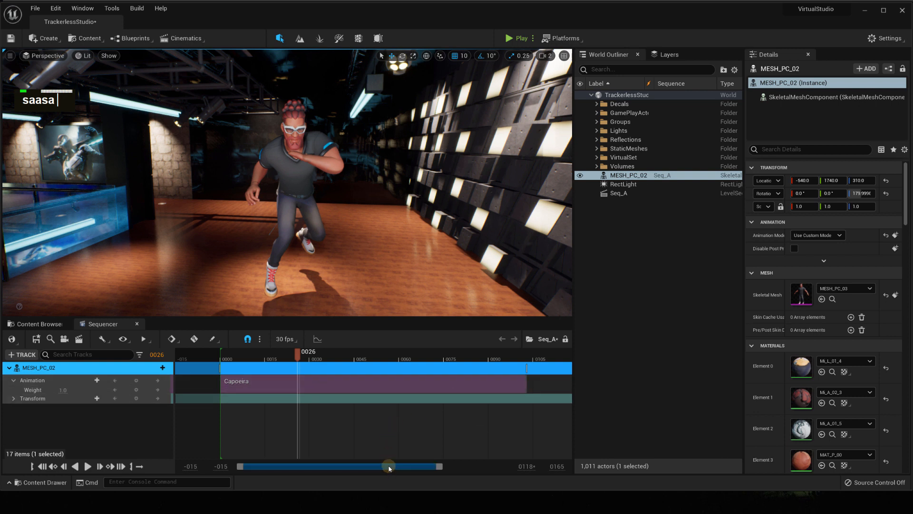
{"action": "left_click_drag", "start_coordinate": [389, 468], "coordinate": [493, 469]}
{"action": "left_click", "coordinate": [387, 359]}
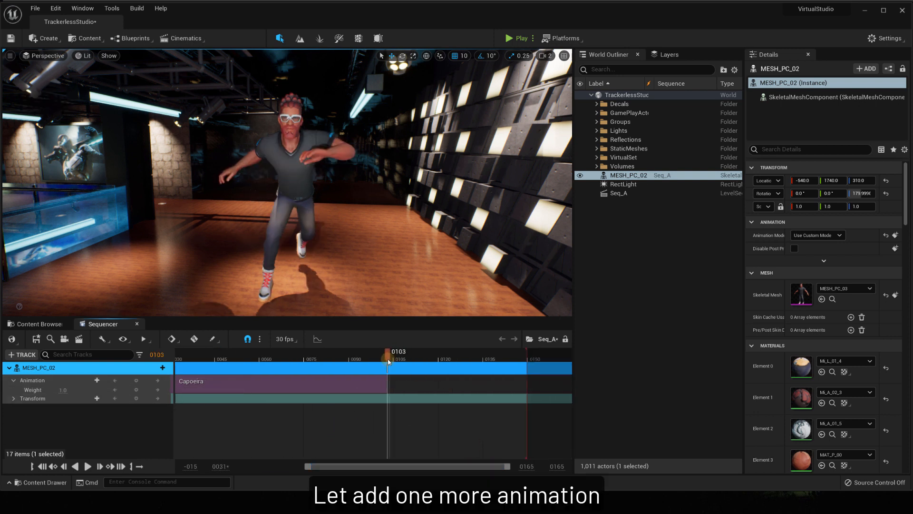
Import the Chapa Giratoria 2 file into the Mixamo_CGMighty_Template Animation folder, using Mixamo_Humaniod_Skeleton as its skeleton
{"action": "left_click", "coordinate": [43, 324]}
{"action": "scroll", "coordinate": [72, 404], "scroll_direction": "up", "scroll_amount": 3}
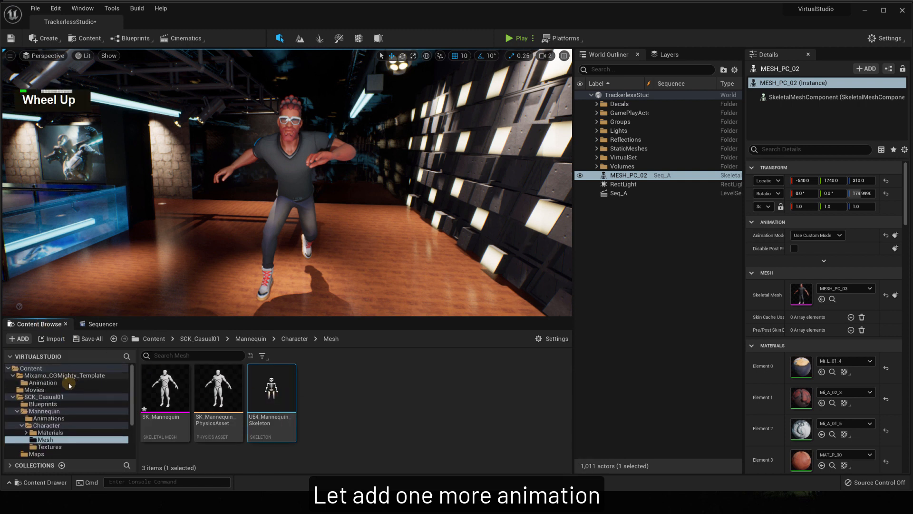
{"action": "left_click", "coordinate": [43, 383]}
{"action": "right_click", "coordinate": [247, 400]}
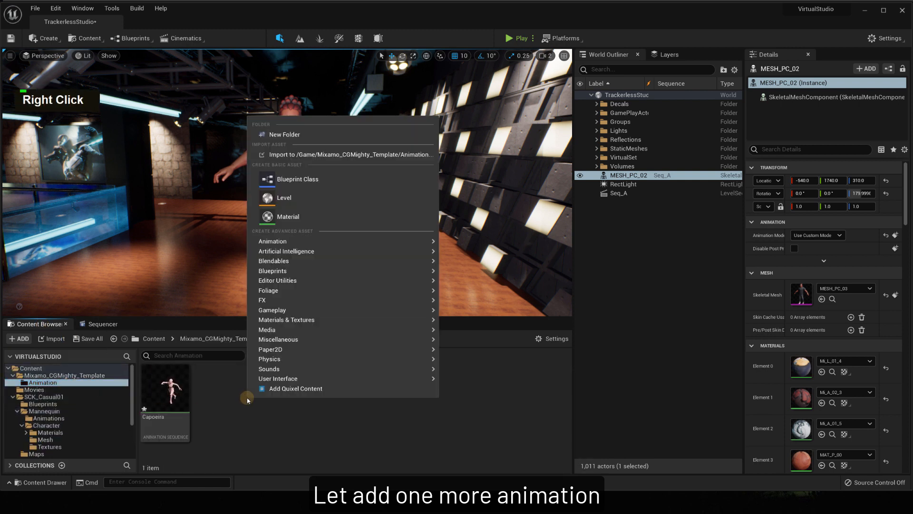
{"action": "left_click", "coordinate": [314, 155]}
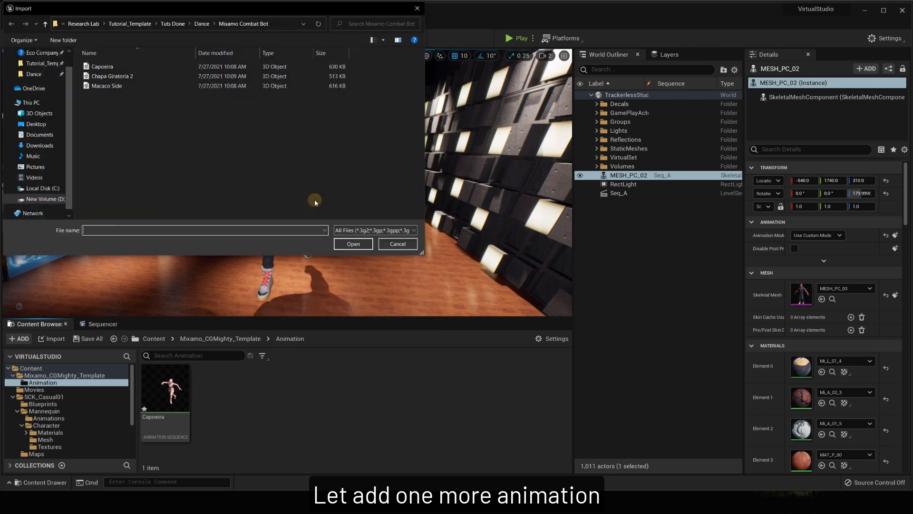
{"action": "left_click", "coordinate": [142, 77]}
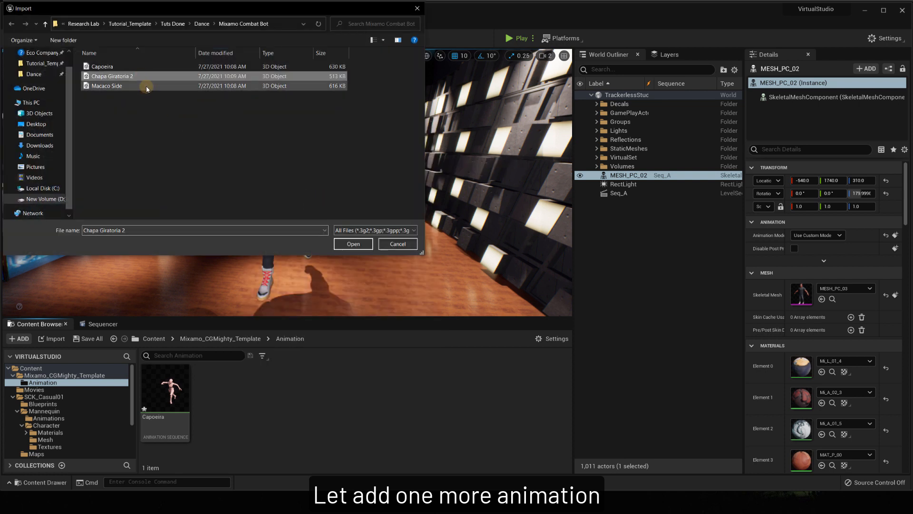
{"action": "left_click", "coordinate": [352, 244]}
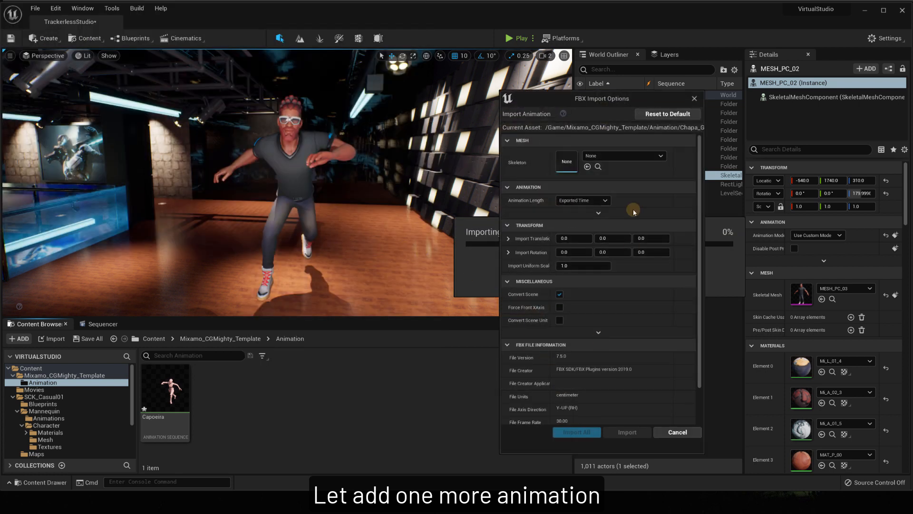
{"action": "left_click", "coordinate": [624, 155]}
{"action": "left_click", "coordinate": [647, 233]}
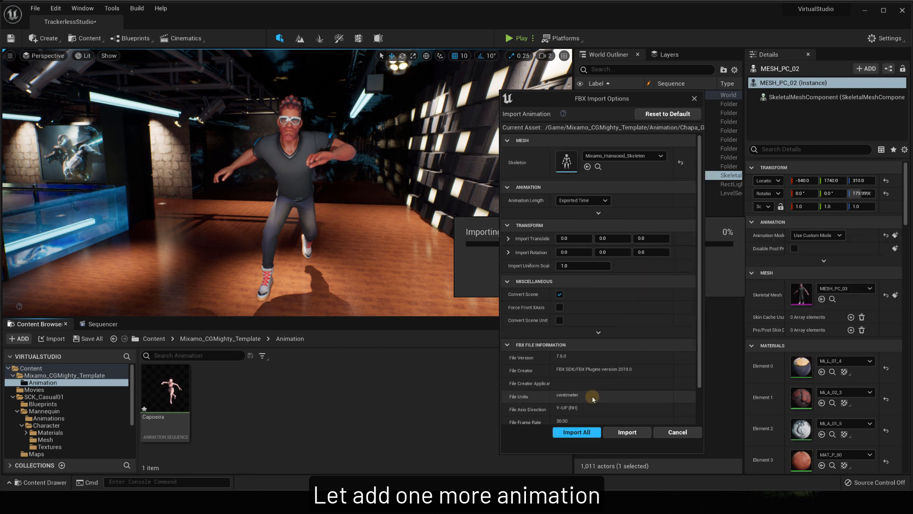
{"action": "left_click", "coordinate": [577, 432]}
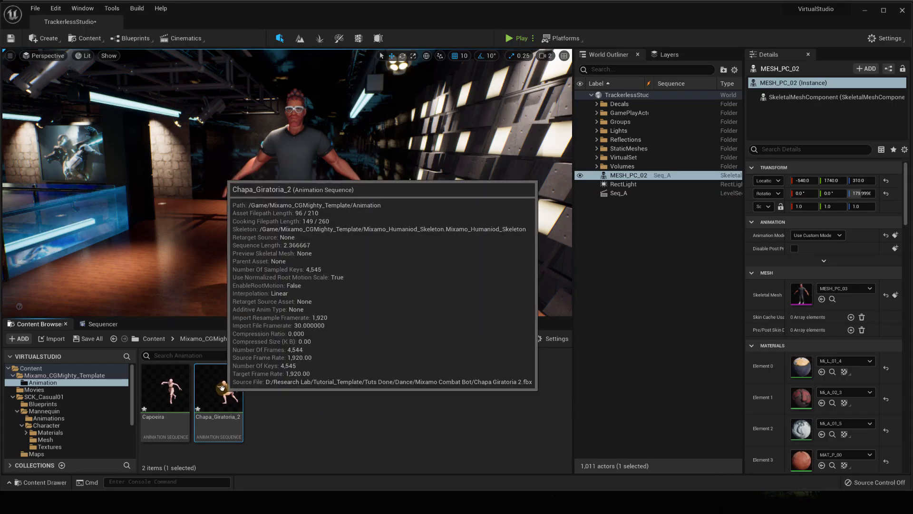
Duplicate the Chapa_Giratoria_2 animation and retarget the copy to the UE4_Mannequin skeleton
{"action": "right_click", "coordinate": [224, 388]}
{"action": "mouse_move", "coordinate": [304, 141]}
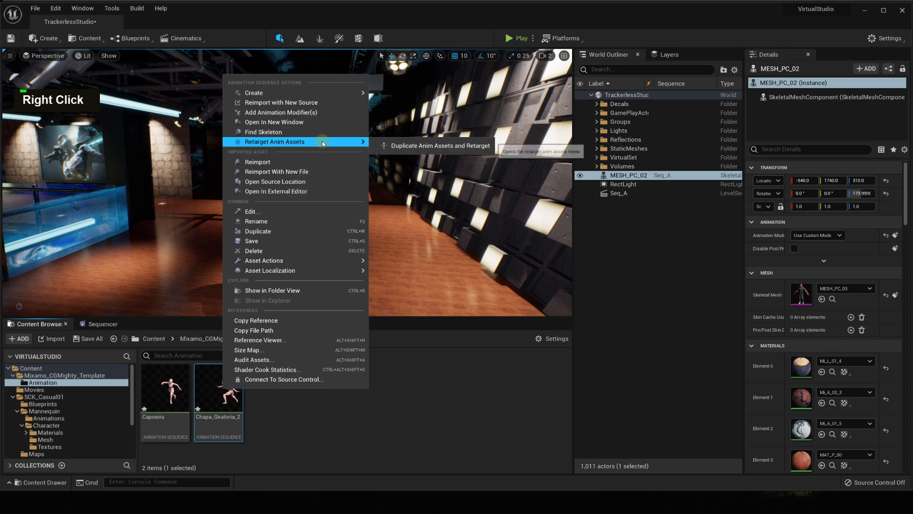
{"action": "left_click", "coordinate": [423, 145]}
{"action": "left_click", "coordinate": [418, 201]}
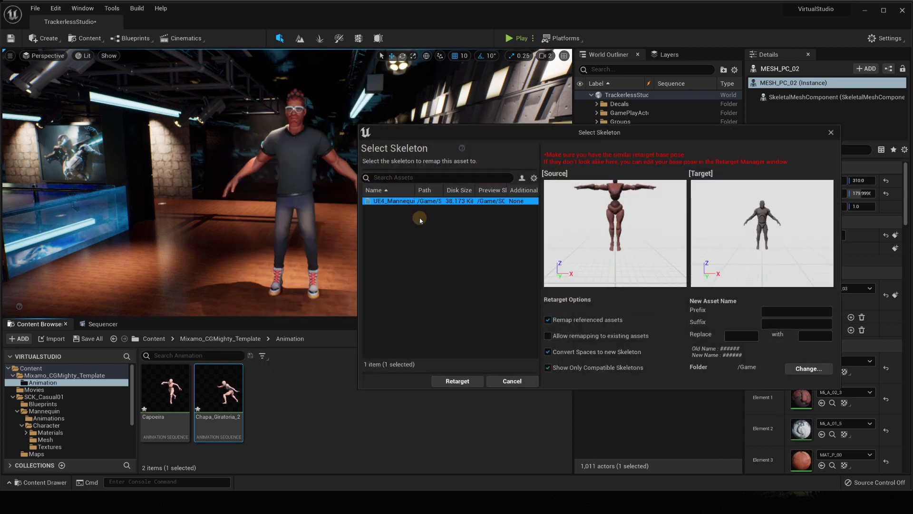
{"action": "left_click", "coordinate": [457, 381]}
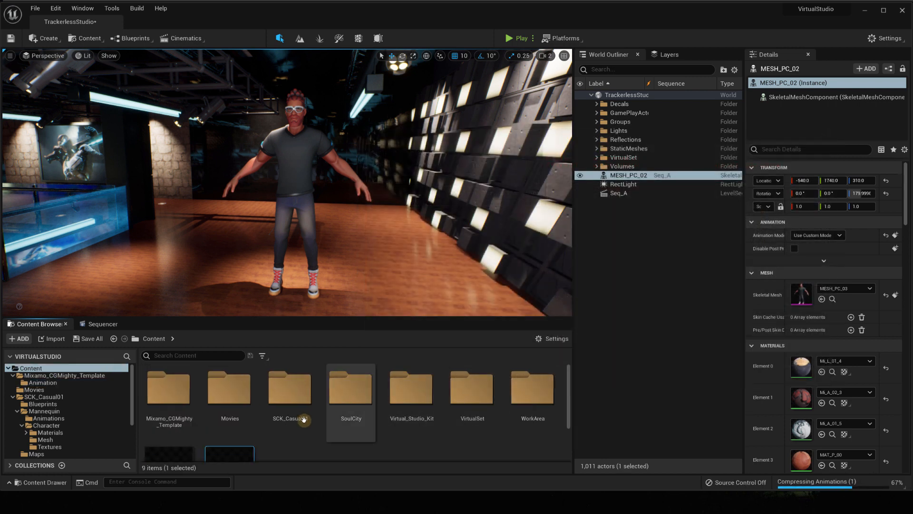
Add the retargeted Chapa_Giratoria_2 animation to the MESH_PC_02 animation track in Sequencer at frame 103, after the Capoeira section
{"action": "scroll", "coordinate": [243, 419], "scroll_direction": "down", "scroll_amount": 2}
{"action": "left_click", "coordinate": [103, 324]}
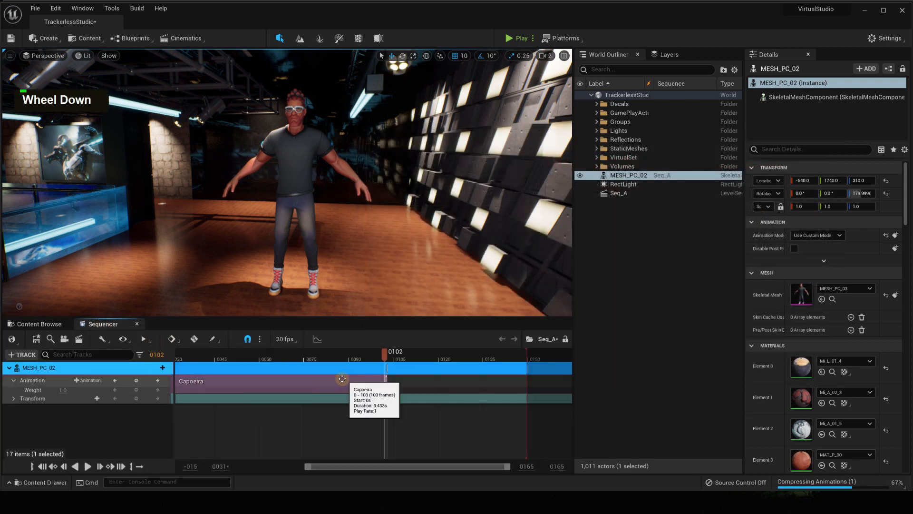
{"action": "left_click", "coordinate": [388, 358]}
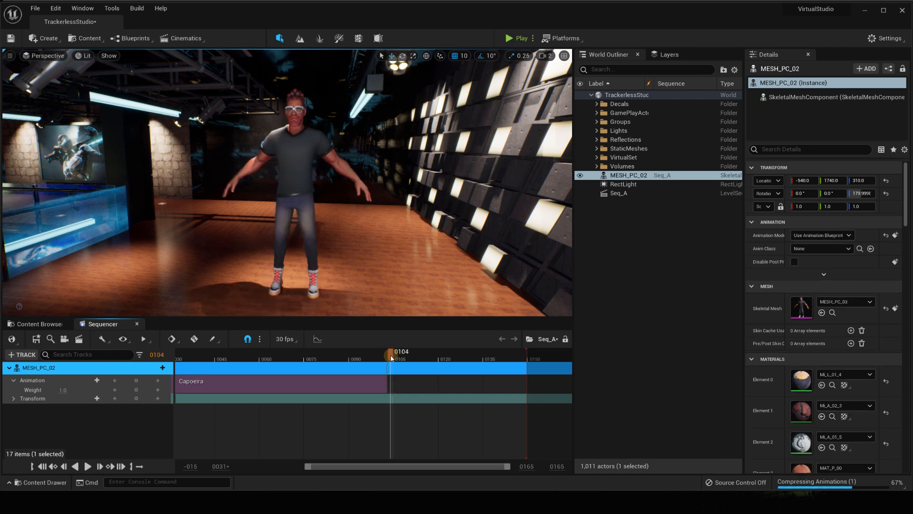
{"action": "left_click", "coordinate": [88, 381]}
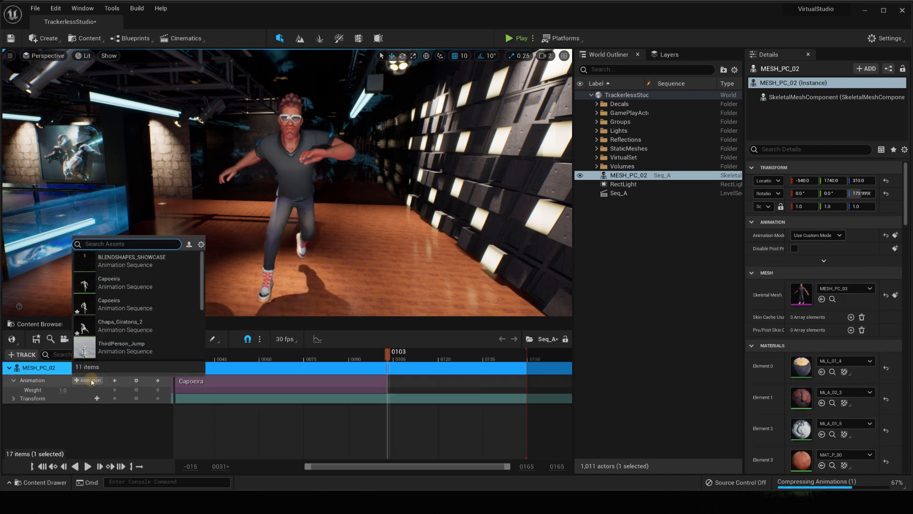
{"action": "left_click", "coordinate": [146, 325]}
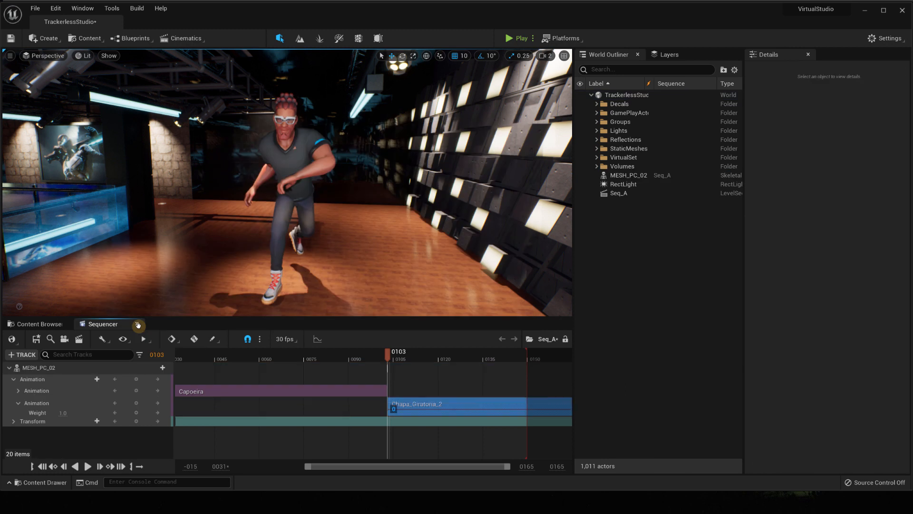
Scrub and play the Chapa_Giratoria_2 section and inspect the character's hands and arms up close for clipping
{"action": "left_click_drag", "start_coordinate": [390, 356], "coordinate": [503, 361]}
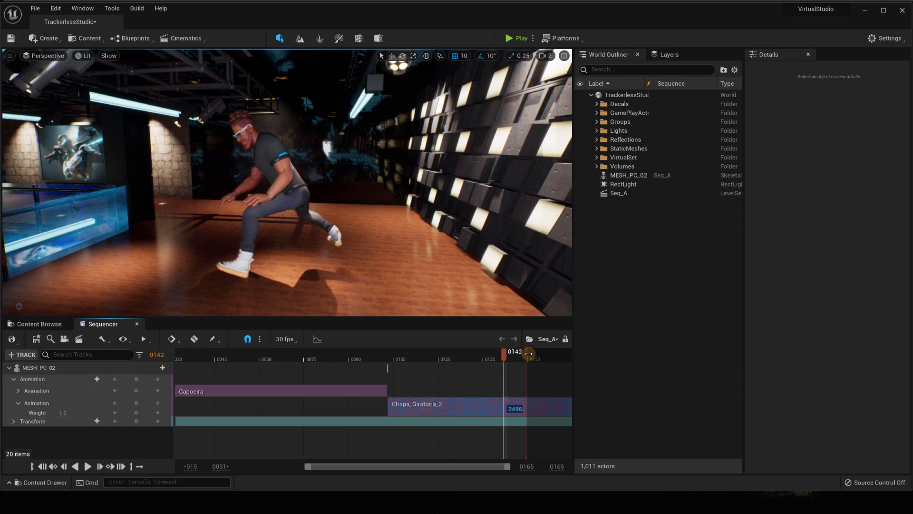
{"action": "mouse_move", "coordinate": [415, 354]}
{"action": "left_mouse_down"}
{"action": "mouse_move", "coordinate": [366, 357]}
{"action": "mouse_move", "coordinate": [440, 360]}
{"action": "mouse_move", "coordinate": [426, 363]}
{"action": "left_mouse_up"}
{"action": "key", "text": "space"}
{"action": "mouse_move", "coordinate": [301, 222]}
{"action": "right_mouse_down"}
{"action": "mouse_move", "coordinate": [351, 200]}
{"action": "mouse_move", "coordinate": [289, 225]}
{"action": "right_mouse_up"}
{"action": "key", "text": "w"}
{"action": "key", "text": "a"}
{"action": "key", "text": "s"}
{"action": "key", "text": "d"}
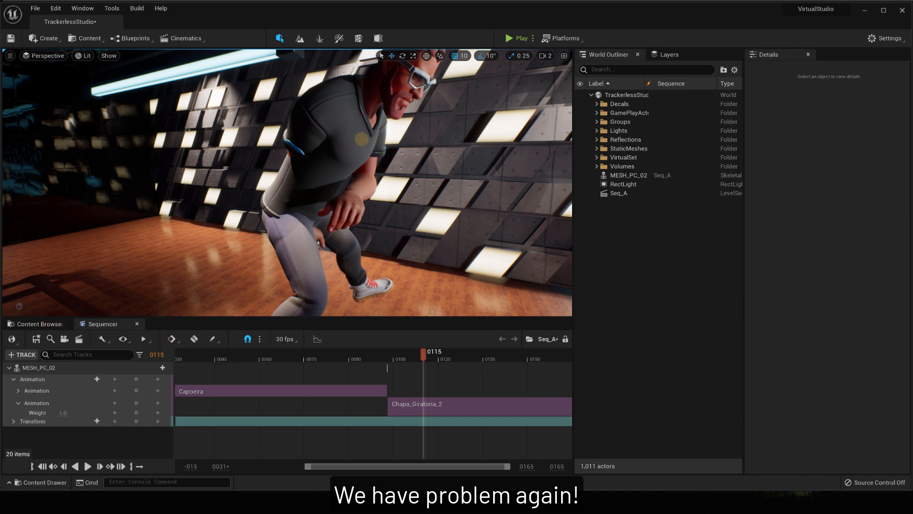
Locate the skeleton used by the MESH_PC_02 actor's skeletal mesh and open UE4_Mannequin_Skeleton for editing
{"action": "left_click", "coordinate": [623, 175]}
{"action": "right_click", "coordinate": [634, 175]}
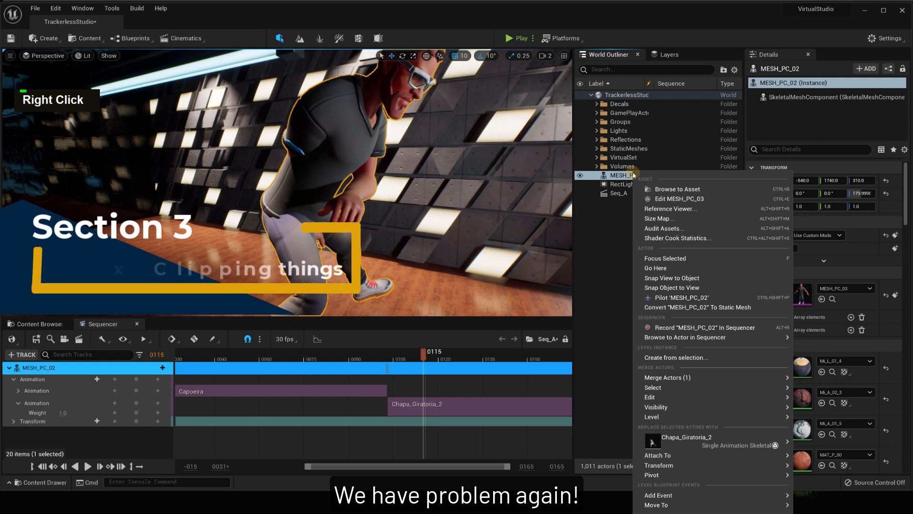
{"action": "left_click", "coordinate": [663, 236]}
{"action": "left_click", "coordinate": [618, 175]}
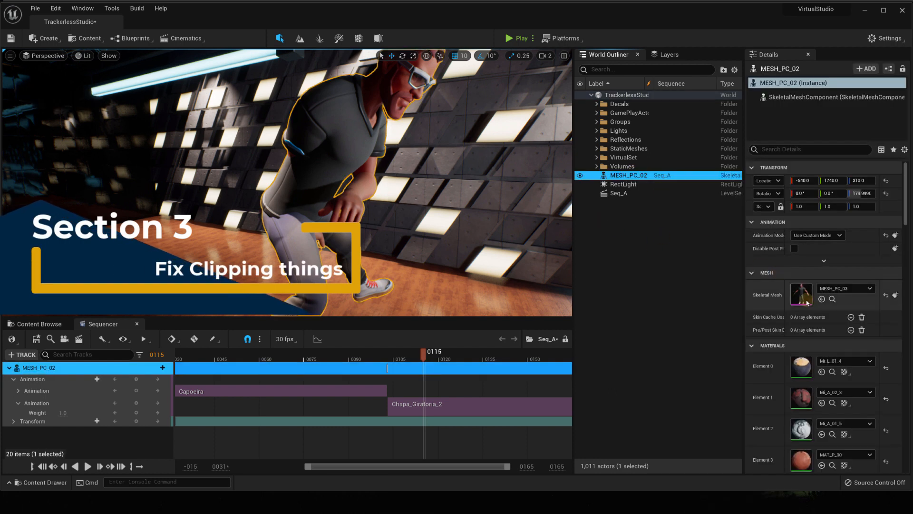
{"action": "double_click", "coordinate": [837, 301]}
{"action": "right_click", "coordinate": [335, 375]}
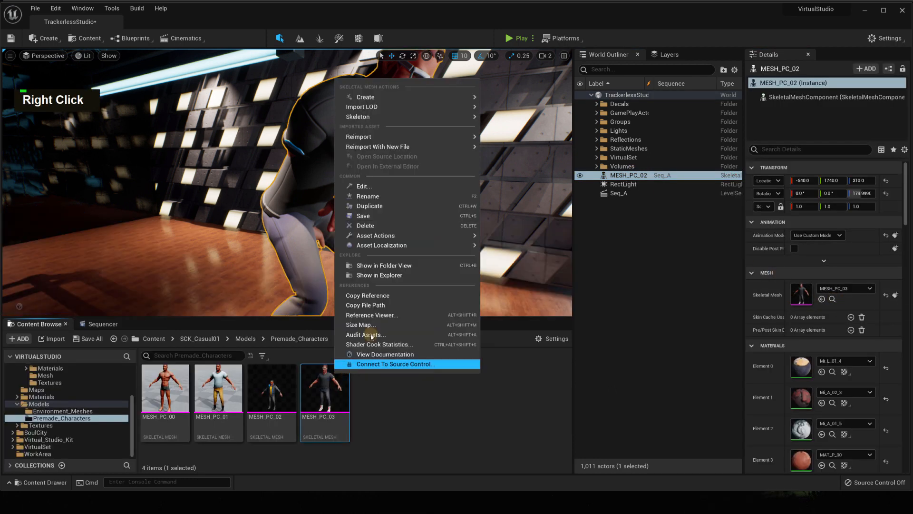
{"action": "mouse_move", "coordinate": [381, 117]}
{"action": "left_click", "coordinate": [518, 129]}
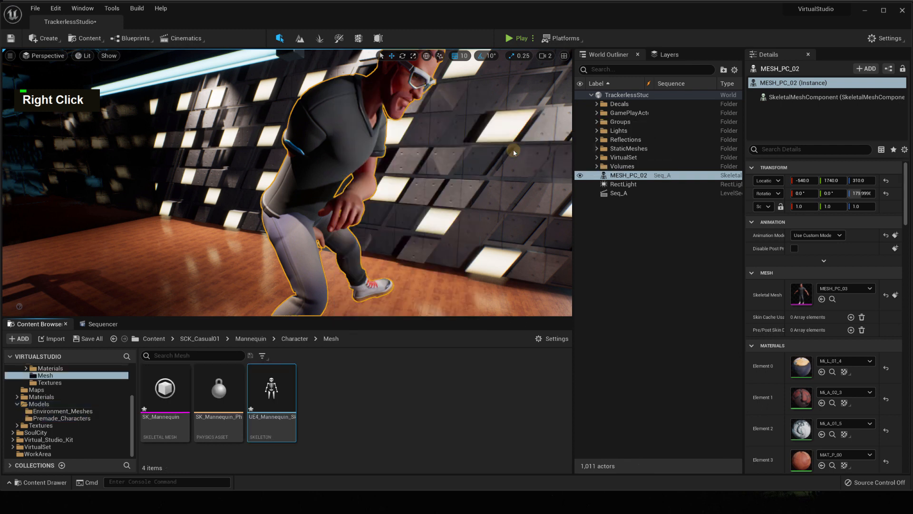
{"action": "double_click", "coordinate": [268, 385]}
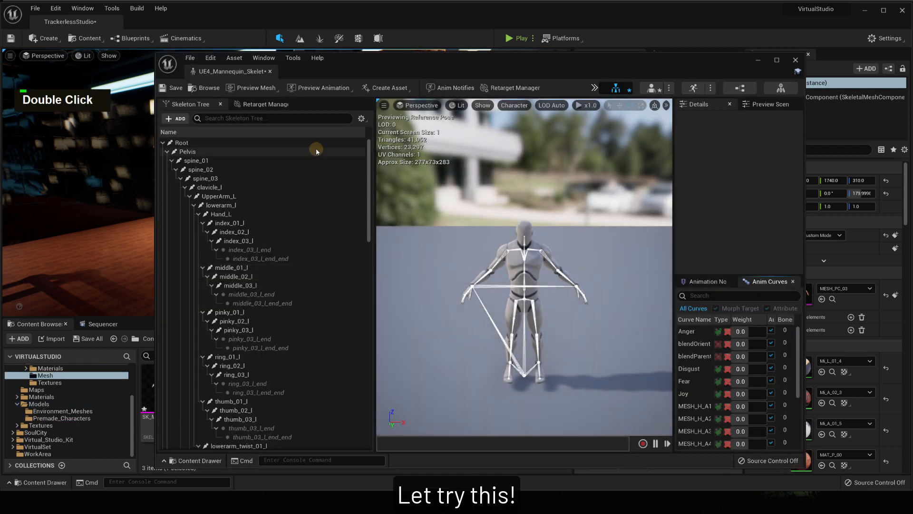
Show the skeleton's Retarget Manager with the retarget base pose settings and the whole mannequin in the preview
{"action": "left_click", "coordinate": [267, 105]}
{"action": "left_click_drag", "start_coordinate": [370, 335], "coordinate": [373, 377]}
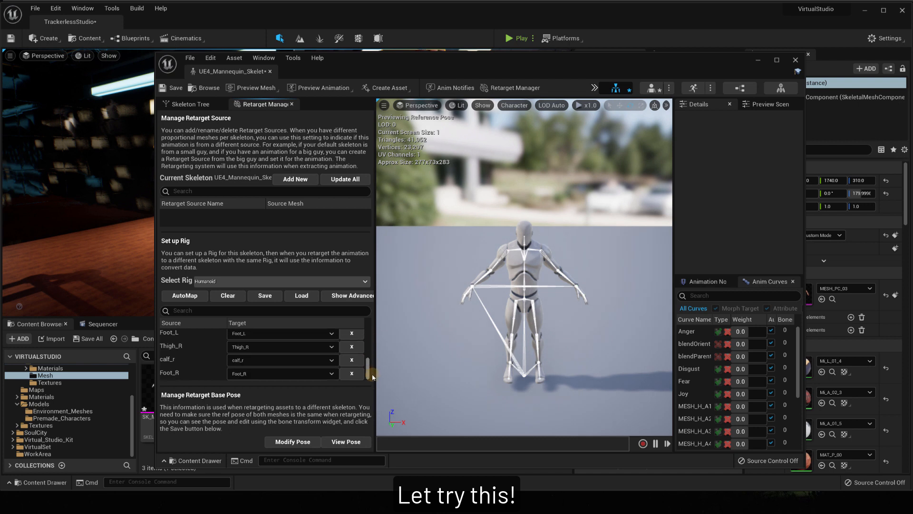
{"action": "mouse_move", "coordinate": [477, 317]}
{"action": "right_mouse_down"}
{"action": "mouse_move", "coordinate": [483, 324]}
{"action": "mouse_move", "coordinate": [474, 307]}
{"action": "right_mouse_up"}
{"action": "key", "text": "w"}
{"action": "key", "text": "s"}
{"action": "key", "text": "a"}
{"action": "key", "text": "d"}
Using the Right orthographic view, rotate the UpperArm_L and UpperArm_R bones upward so both arms form a T-pose
{"action": "left_click", "coordinate": [419, 105]}
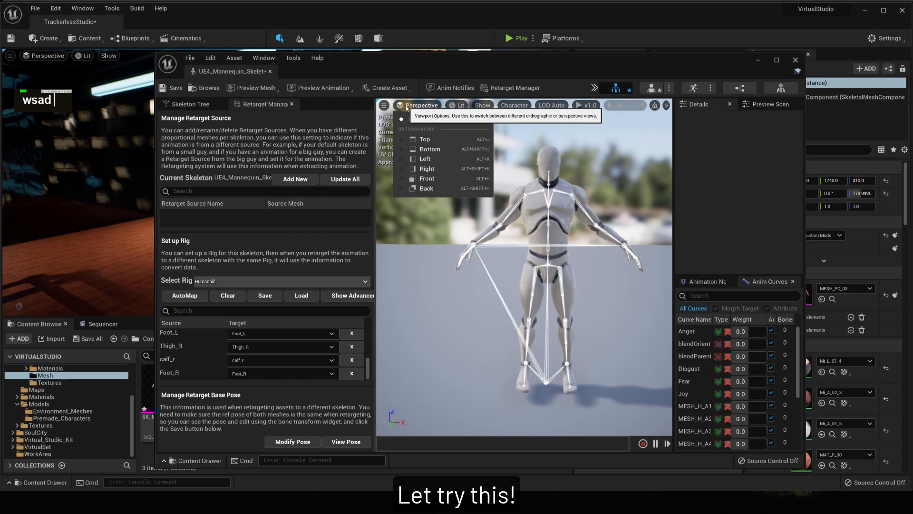
{"action": "left_click", "coordinate": [440, 168]}
{"action": "key", "text": "w"}
{"action": "right_click_drag", "start_coordinate": [499, 254], "coordinate": [484, 216]}
{"action": "key", "text": "w"}
{"action": "scroll", "coordinate": [476, 228], "scroll_direction": "up", "scroll_amount": 10}
{"action": "scroll", "coordinate": [476, 212], "scroll_direction": "down", "scroll_amount": 2}
{"action": "scroll", "coordinate": [476, 213], "scroll_direction": "down", "scroll_amount": 1}
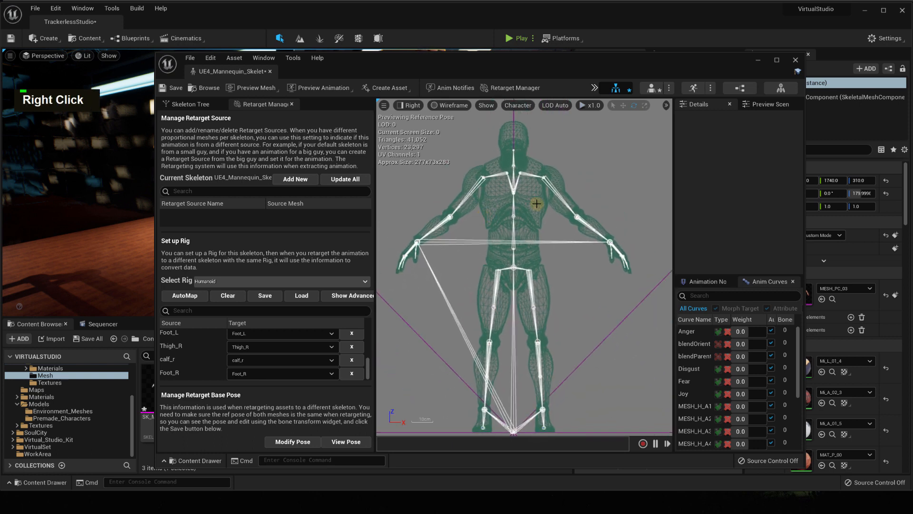
{"action": "left_click", "coordinate": [534, 178]}
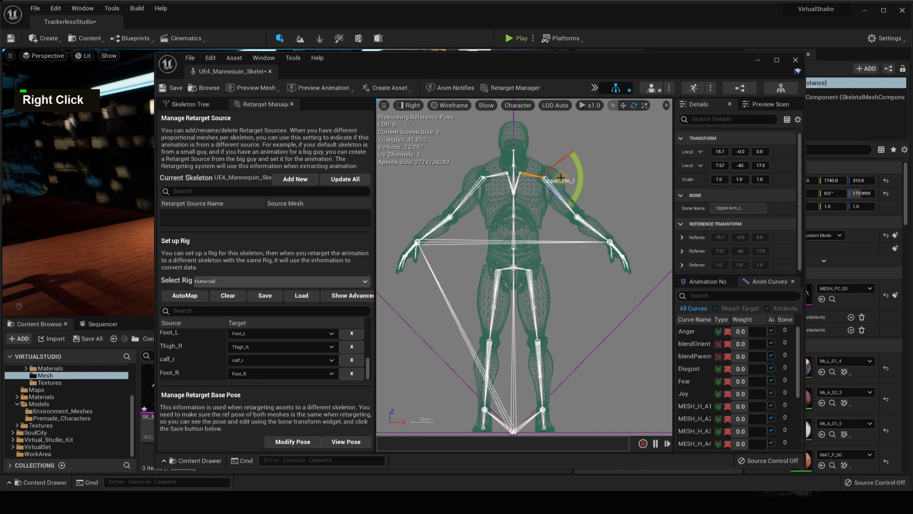
{"action": "left_click_drag", "start_coordinate": [581, 172], "coordinate": [574, 130]}
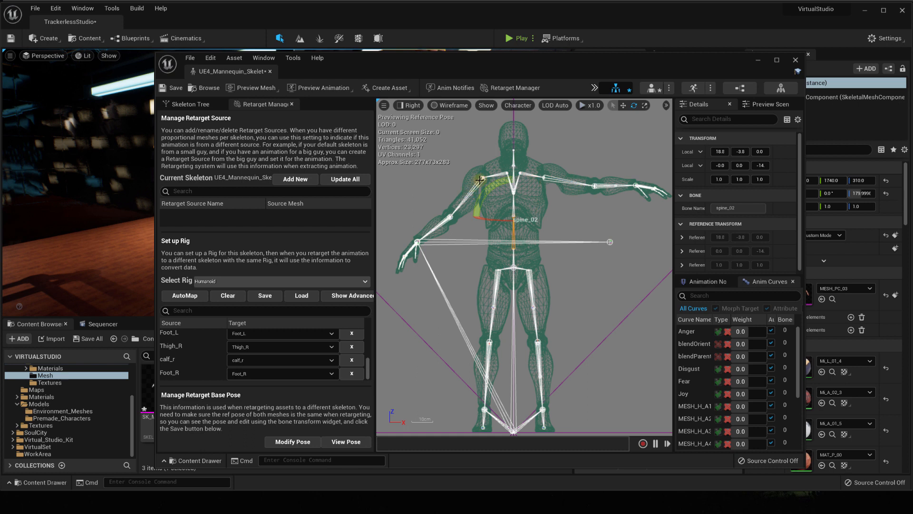
{"action": "left_click_drag", "start_coordinate": [446, 172], "coordinate": [467, 134]}
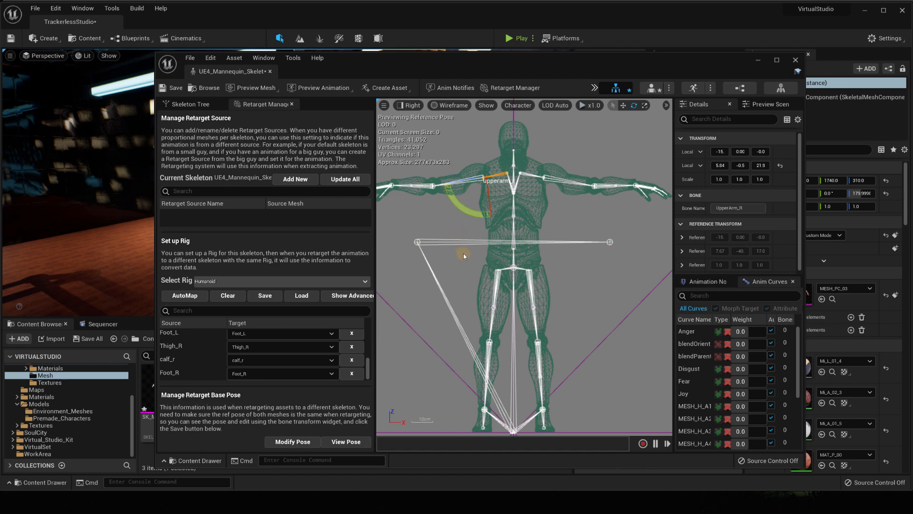
Set the retarget base pose from the current pose and save the skeleton
{"action": "left_click", "coordinate": [292, 442]}
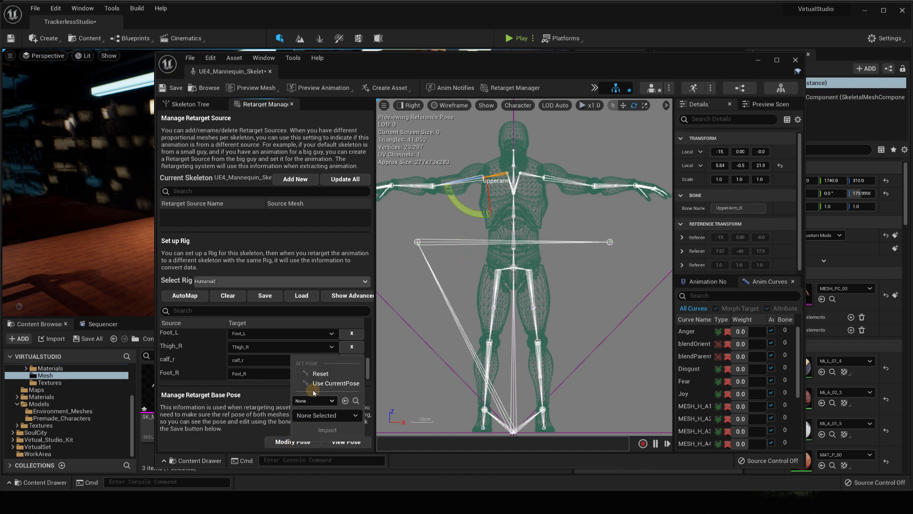
{"action": "left_click", "coordinate": [336, 384]}
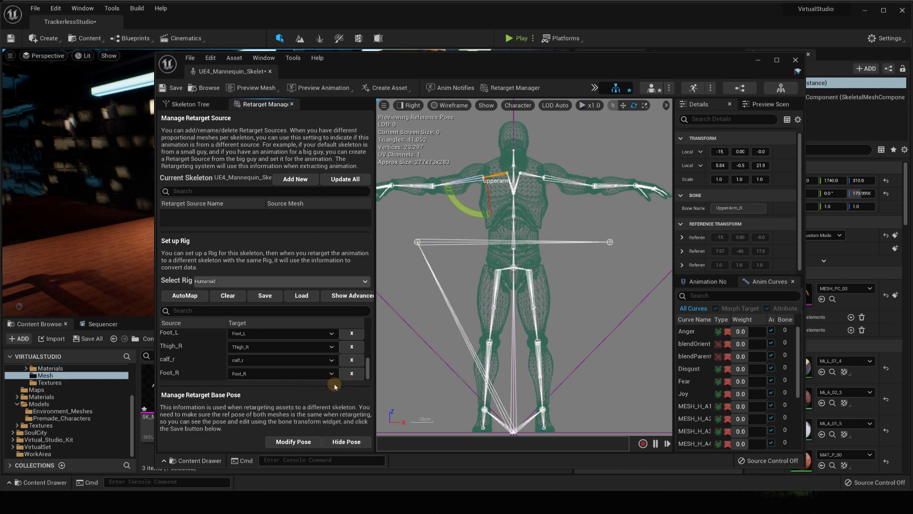
{"action": "double_click", "coordinate": [176, 88]}
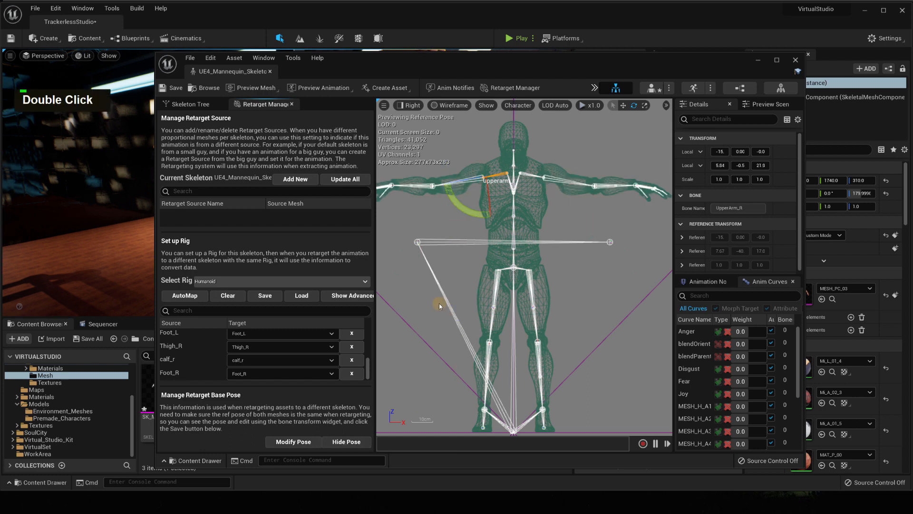
Check the mannequin's arm alignment in the Front orthographic view, then in the Perspective view
{"action": "left_click", "coordinate": [410, 105]}
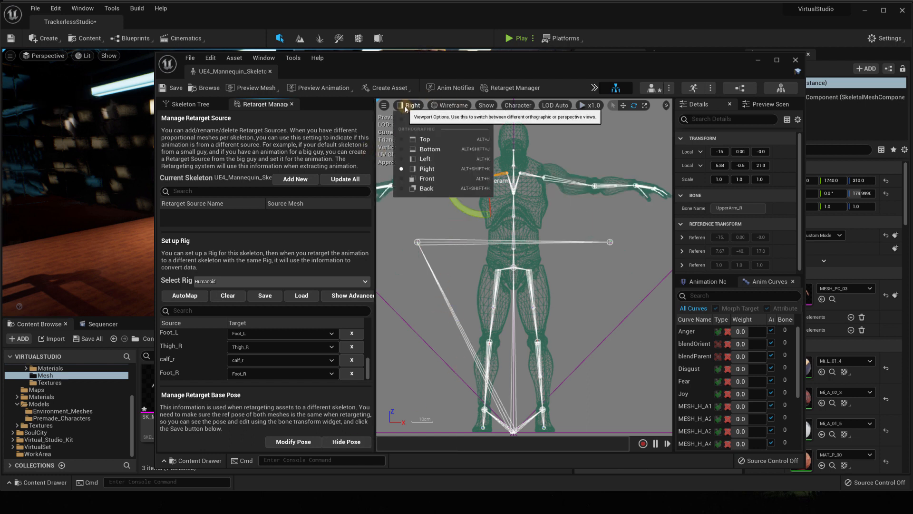
{"action": "left_click", "coordinate": [440, 179]}
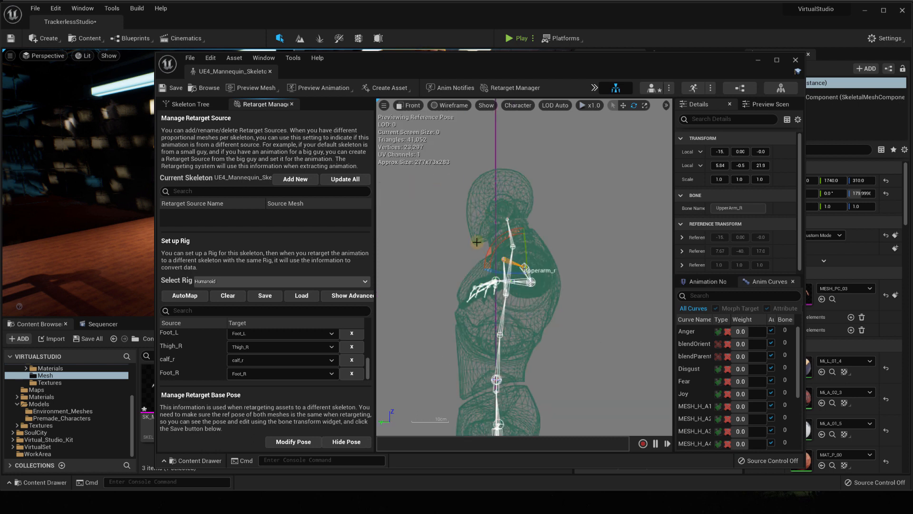
{"action": "right_click_drag", "start_coordinate": [447, 275], "coordinate": [457, 142]}
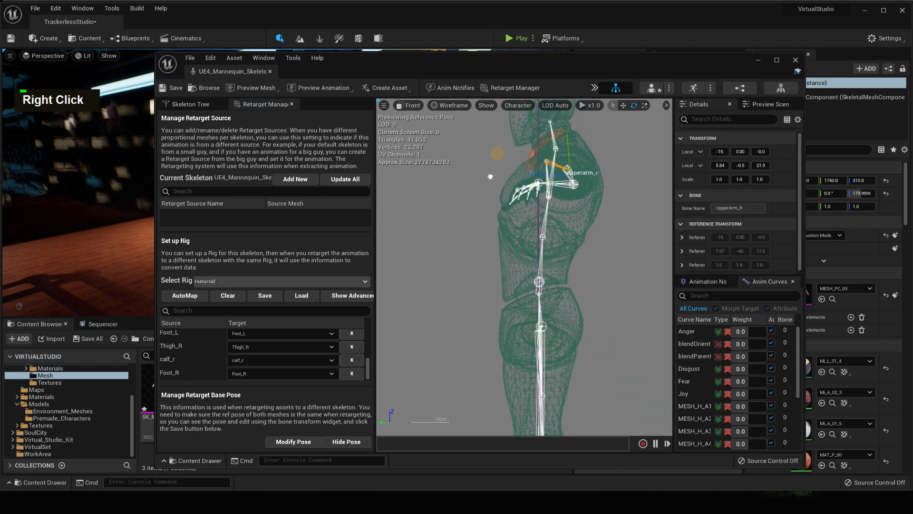
{"action": "scroll", "coordinate": [457, 124], "scroll_direction": "down", "scroll_amount": 2}
{"action": "left_click", "coordinate": [410, 105]}
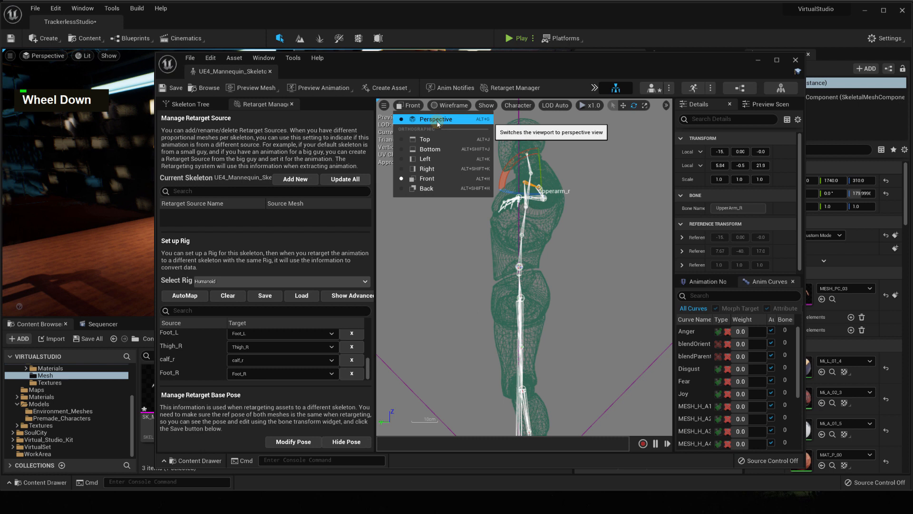
{"action": "left_click", "coordinate": [427, 118]}
{"action": "scroll", "coordinate": [546, 227], "scroll_direction": "up", "scroll_amount": 3}
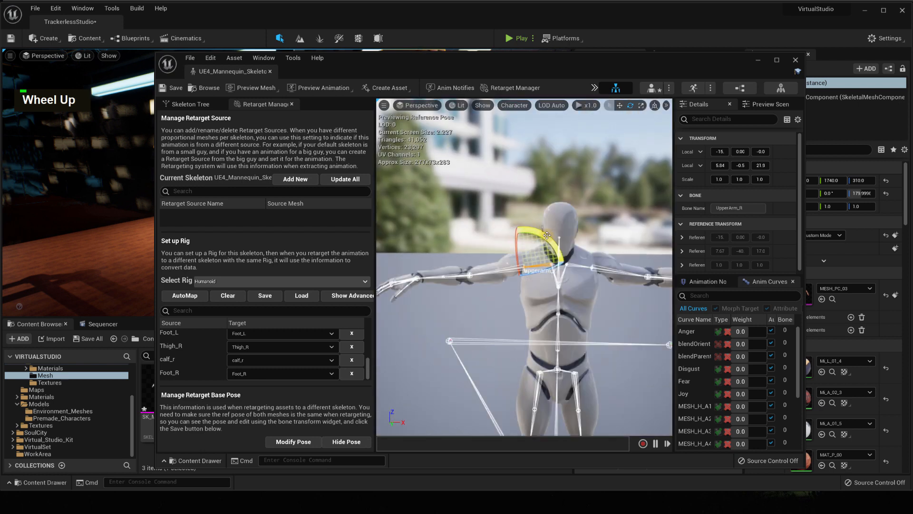
Look over the whole mannequin's adjusted pose from an angle and close the skeleton editor
{"action": "right_click_drag", "start_coordinate": [551, 294], "coordinate": [527, 299]}
{"action": "key", "text": "s"}
{"action": "key", "text": "d"}
{"action": "key", "text": "w"}
{"action": "key", "text": "w"}
{"action": "key", "text": "w"}
{"action": "key", "text": "s"}
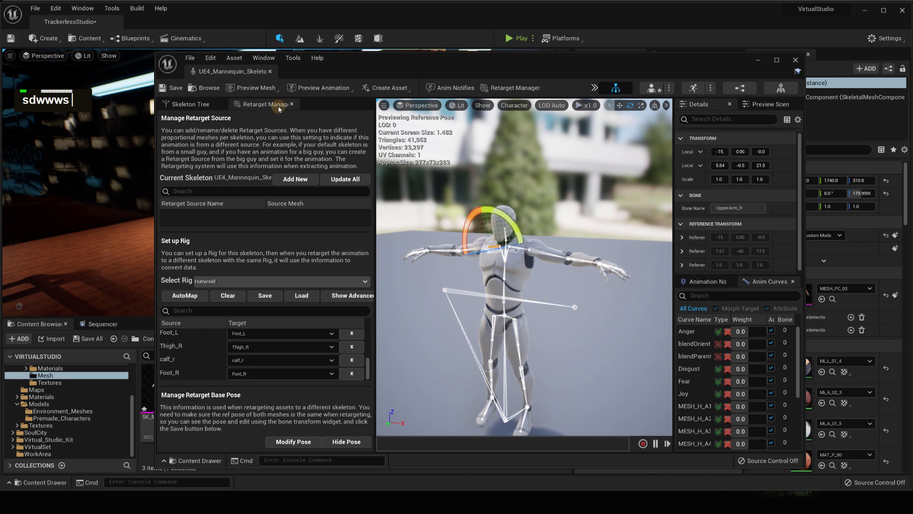
{"action": "left_click", "coordinate": [797, 60]}
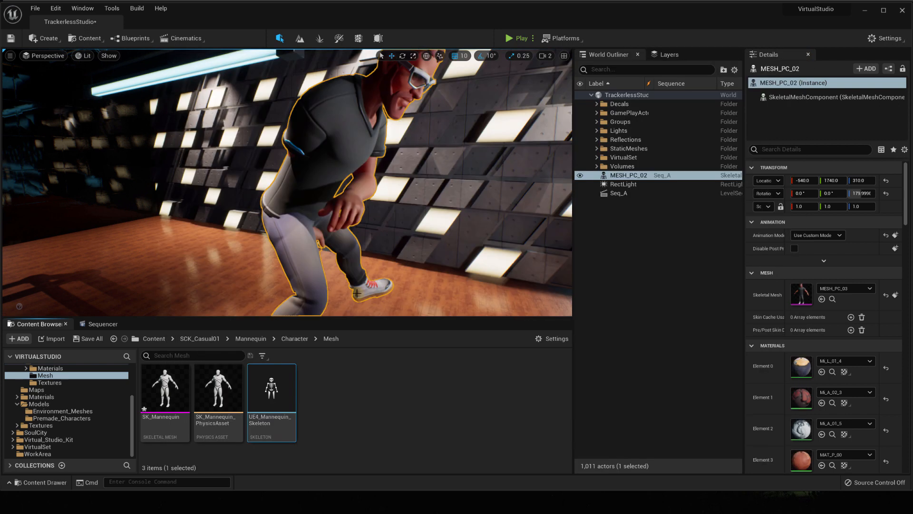
Play the sequence in Sequencer to check the character's hands for clipping, and park the playhead at frame 119
{"action": "left_click", "coordinate": [99, 324]}
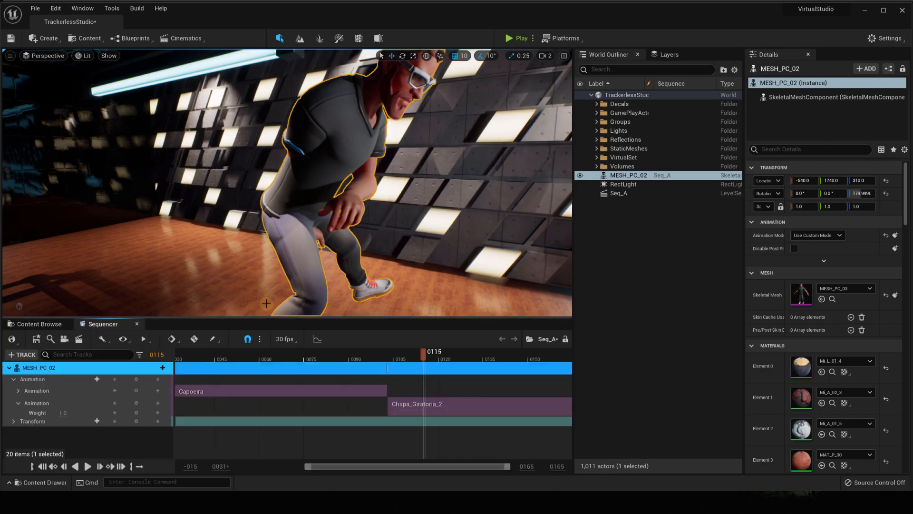
{"action": "right_click_drag", "start_coordinate": [340, 223], "coordinate": [342, 227]}
{"action": "left_click_drag", "start_coordinate": [367, 352], "coordinate": [521, 356]}
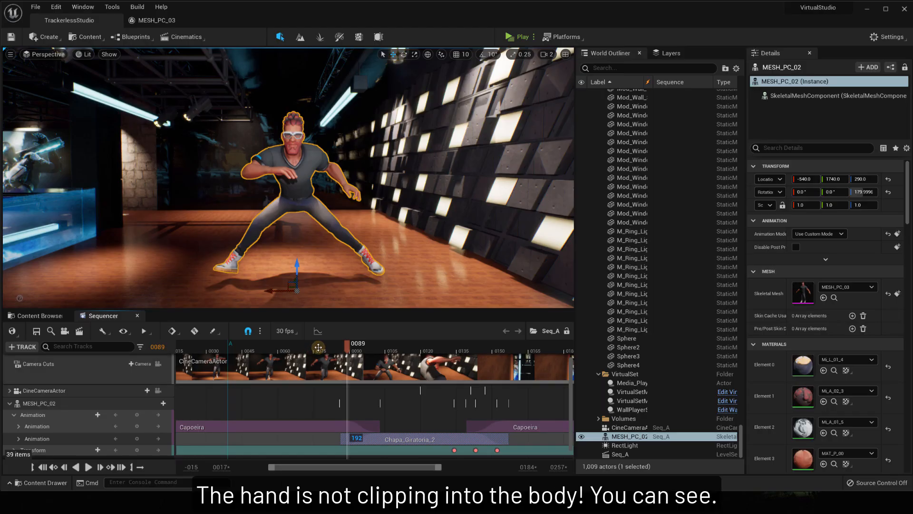
{"action": "key", "text": "space"}
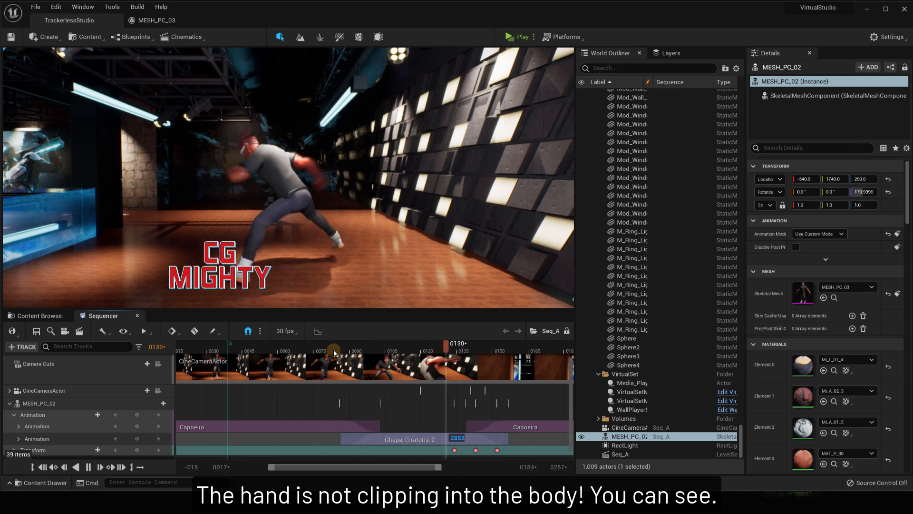
{"action": "key", "text": "space"}
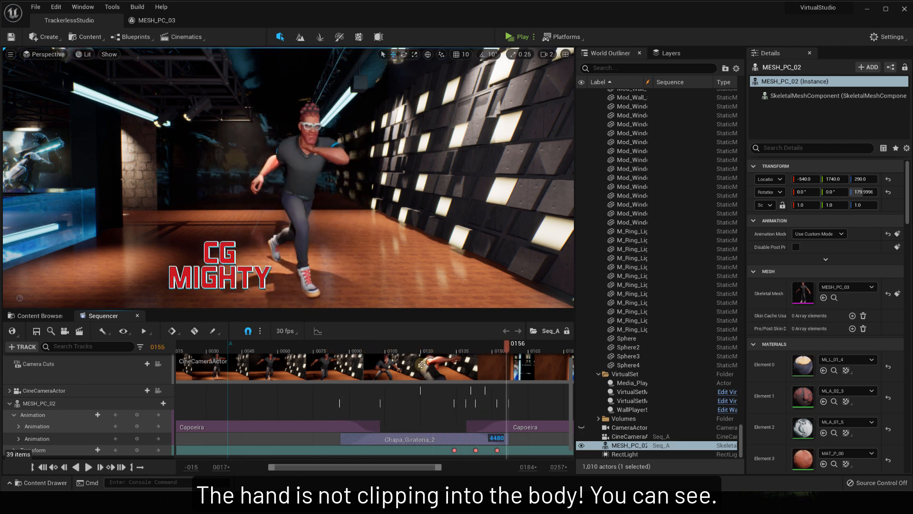
{"action": "left_click", "coordinate": [420, 343]}
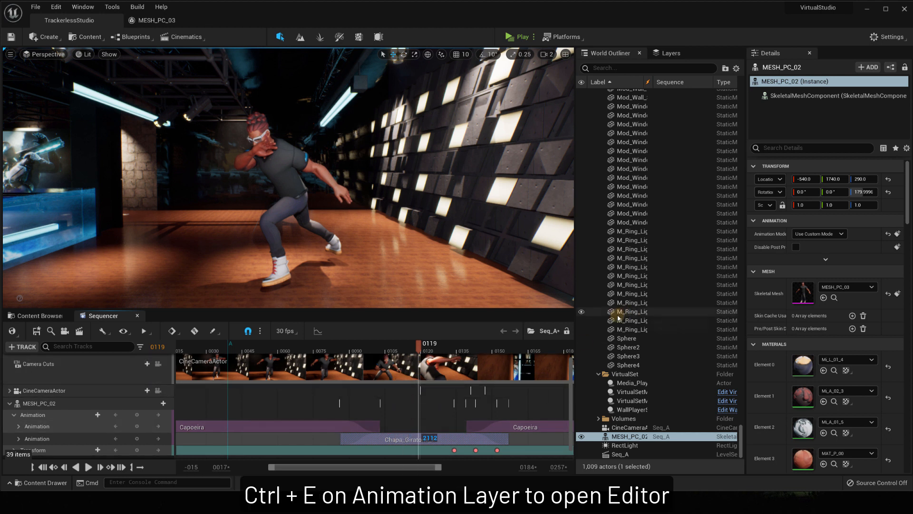
Open the character's mesh editor from the sequence, switch to animation editing, and open the Chapa_Giratoria_2 animation
{"action": "key", "text": "ctrl+e"}
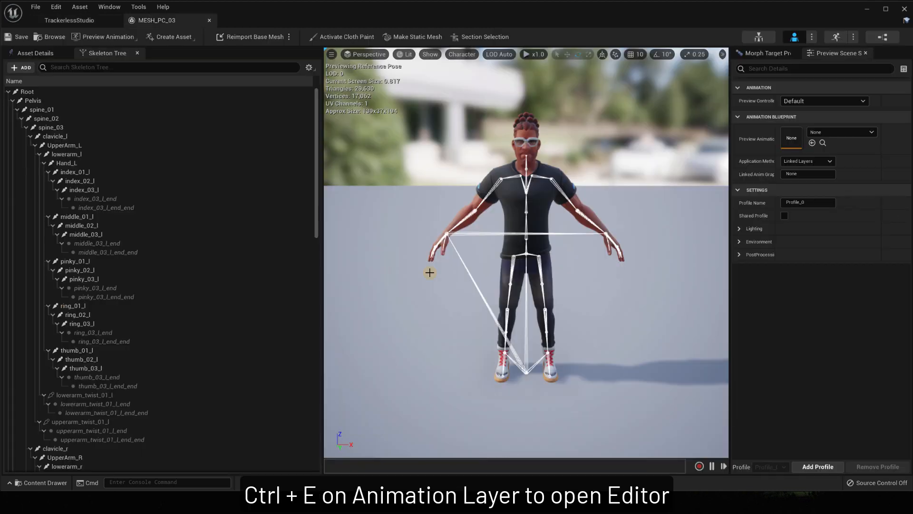
{"action": "left_click", "coordinate": [835, 38]}
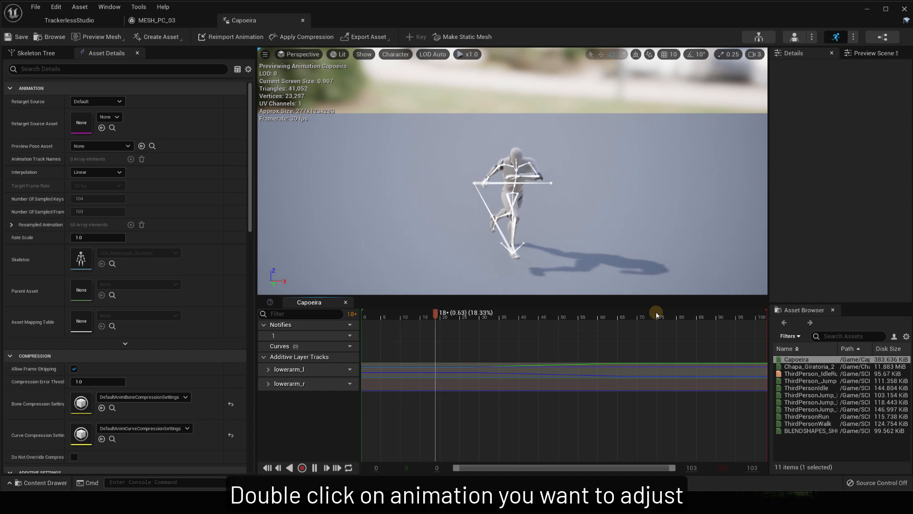
{"action": "double_click", "coordinate": [805, 366]}
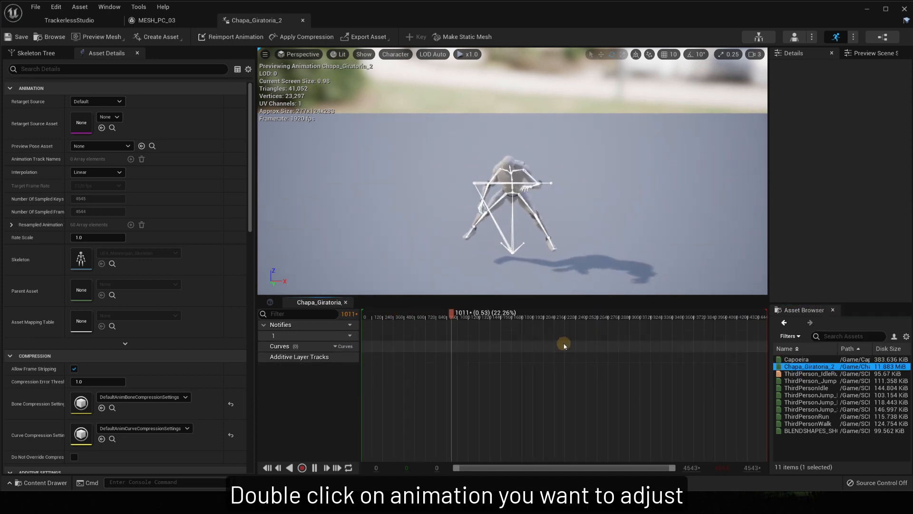
Enlarge the animation preview, frame the mannequin's upper body, and scrub Chapa_Giratoria_2 to about frame 2203
{"action": "left_click_drag", "start_coordinate": [519, 322], "coordinate": [462, 316]}
{"action": "scroll", "coordinate": [478, 255], "scroll_direction": "up", "scroll_amount": 5}
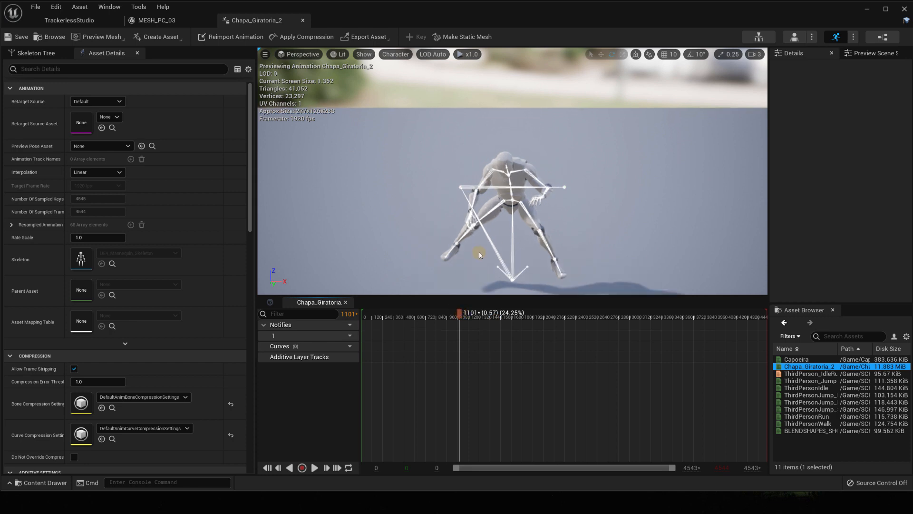
{"action": "right_click_drag", "start_coordinate": [504, 248], "coordinate": [507, 247]}
{"action": "left_click_drag", "start_coordinate": [522, 297], "coordinate": [522, 351]}
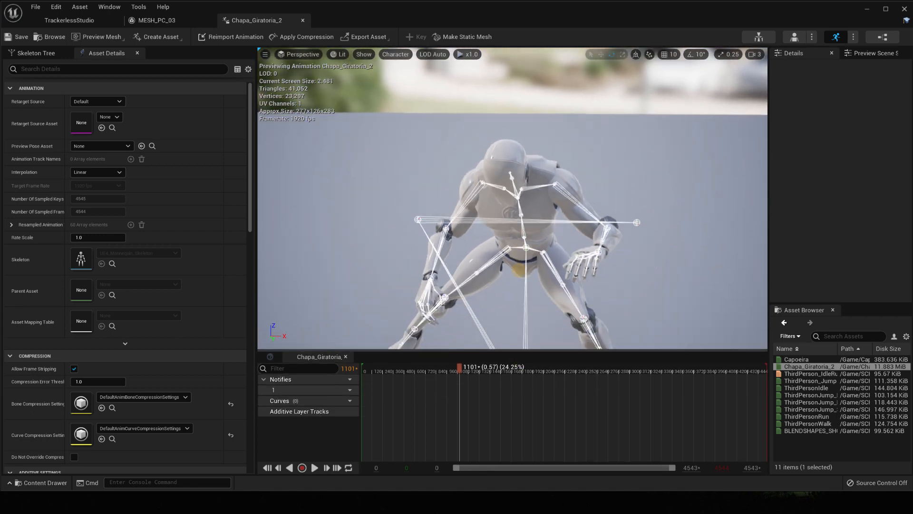
{"action": "right_click_drag", "start_coordinate": [519, 270], "coordinate": [518, 274]}
{"action": "middle_click_drag", "start_coordinate": [518, 272], "coordinate": [518, 267]}
{"action": "right_click_drag", "start_coordinate": [518, 267], "coordinate": [523, 252]}
{"action": "left_click_drag", "start_coordinate": [458, 367], "coordinate": [560, 371]}
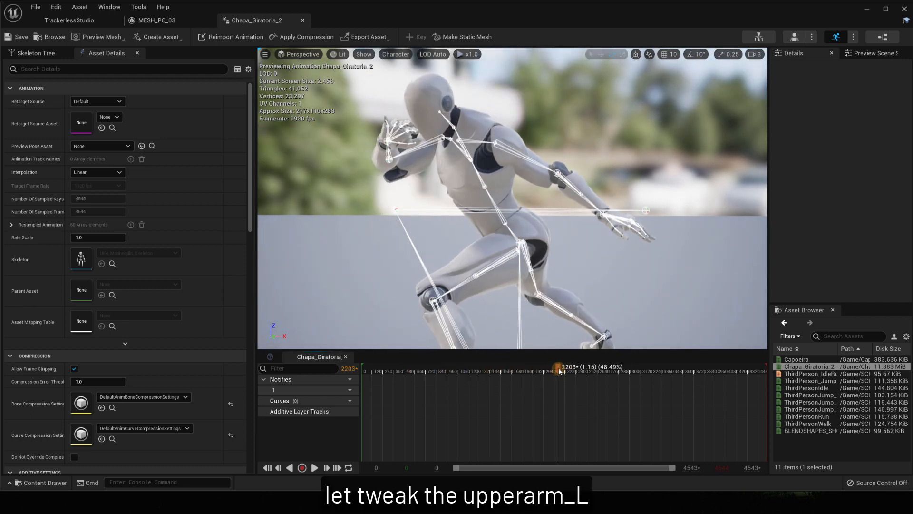
Rotate the UpperArm_L bone to raise the left arm away from the body and key it at about frame 2207
{"action": "left_click", "coordinate": [496, 143]}
{"action": "mouse_move", "coordinate": [482, 143]}
{"action": "right_mouse_down"}
{"action": "mouse_move", "coordinate": [470, 138]}
{"action": "mouse_move", "coordinate": [482, 146]}
{"action": "mouse_move", "coordinate": [479, 130]}
{"action": "right_mouse_up"}
{"action": "left_click_drag", "start_coordinate": [503, 121], "coordinate": [528, 152]}
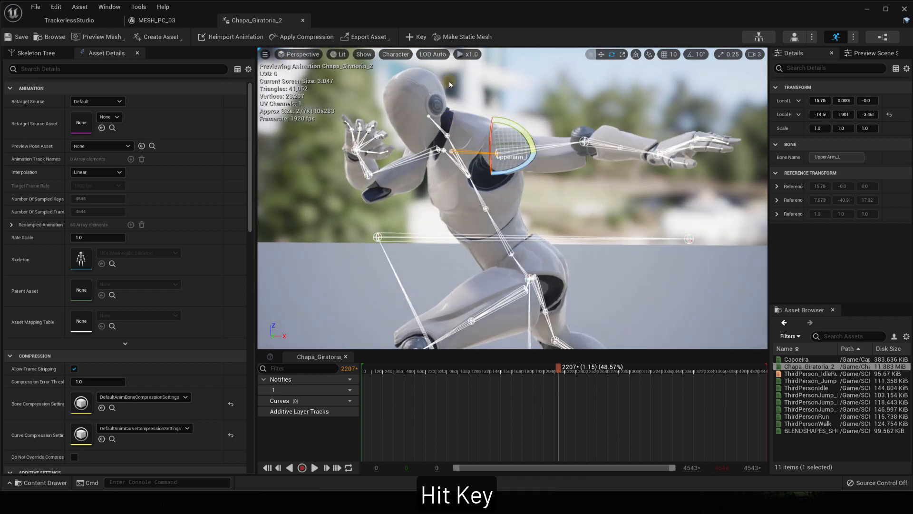
{"action": "left_click", "coordinate": [422, 38]}
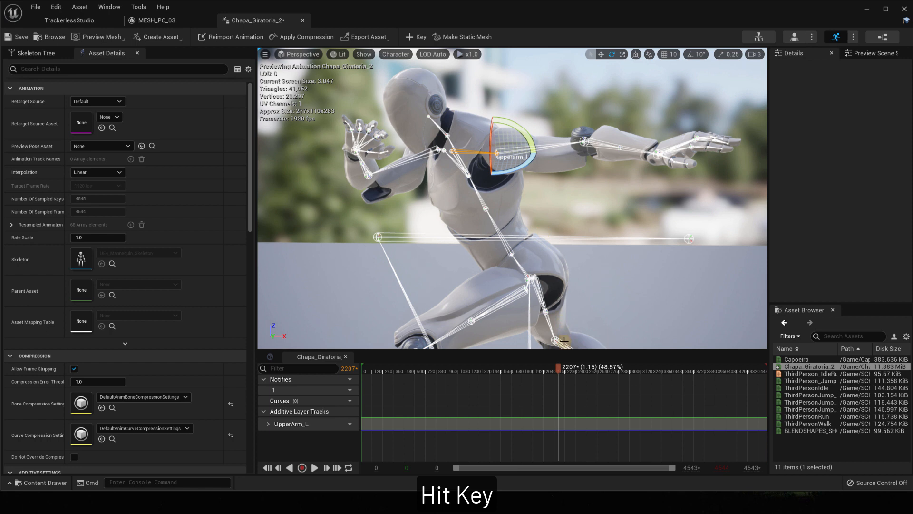
{"action": "mouse_move", "coordinate": [560, 369]}
{"action": "left_mouse_down"}
{"action": "mouse_move", "coordinate": [400, 370]}
{"action": "mouse_move", "coordinate": [698, 363]}
{"action": "mouse_move", "coordinate": [558, 353]}
{"action": "left_mouse_up"}
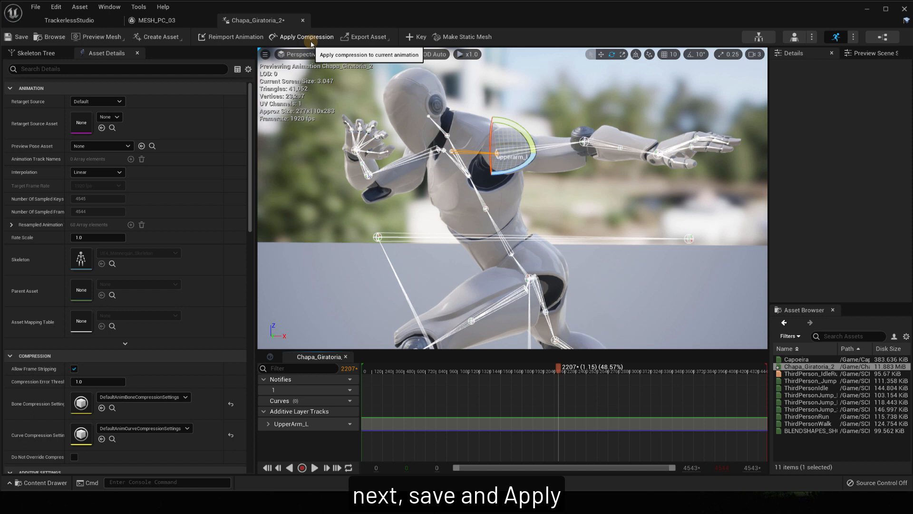
Save the Chapa_Giratoria_2 animation, apply compression to it, and dismiss the compression report
{"action": "left_click", "coordinate": [19, 36]}
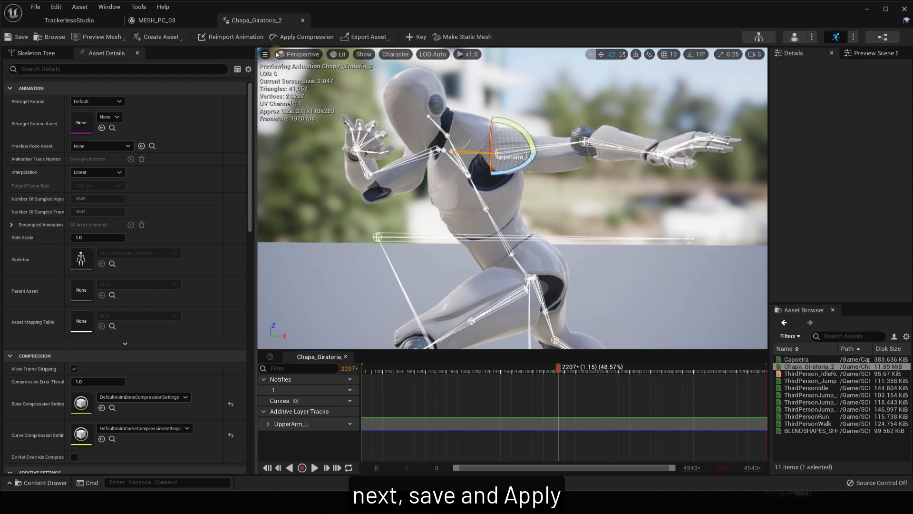
{"action": "left_click", "coordinate": [310, 38]}
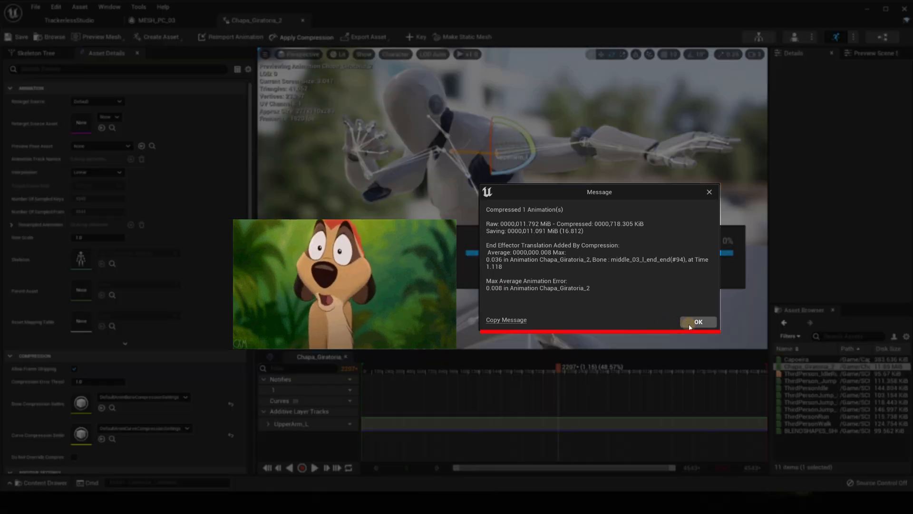
{"action": "left_click", "coordinate": [690, 325]}
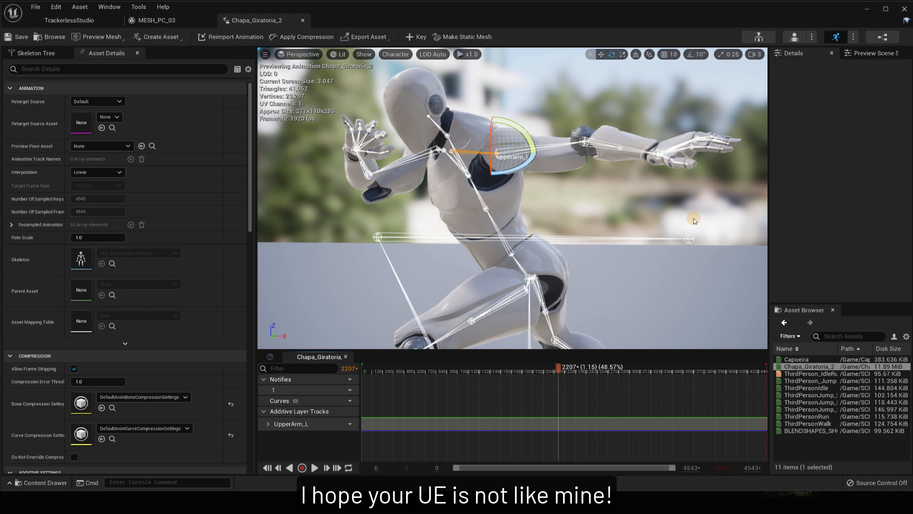